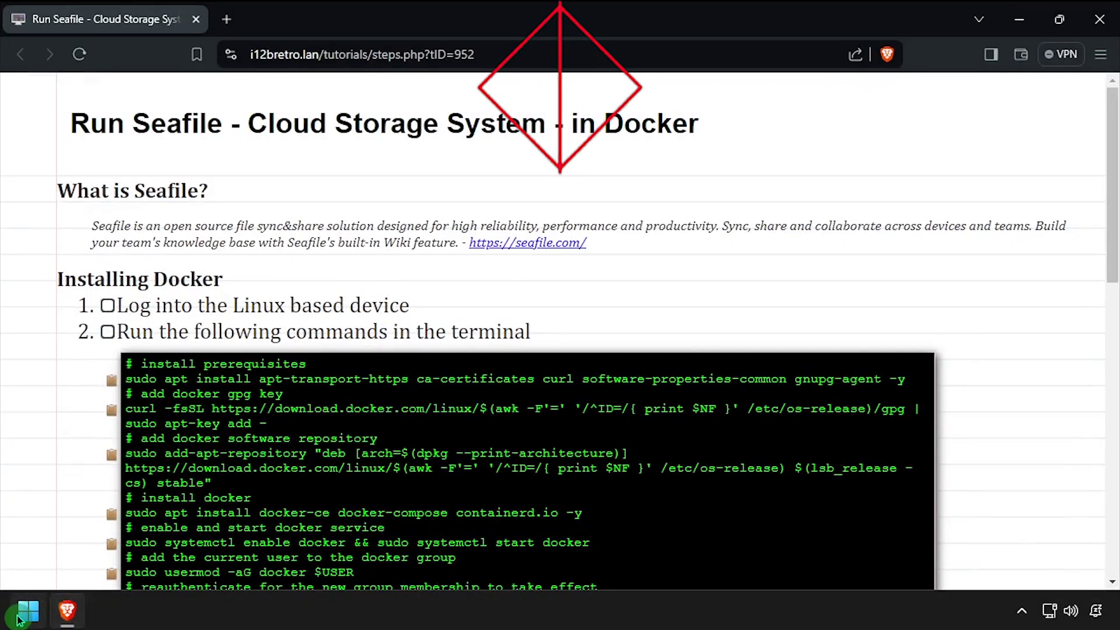
# Bring up the Windows quick-access (Win+X) menu from the Start button
pyautogui.rightClick(29, 610)
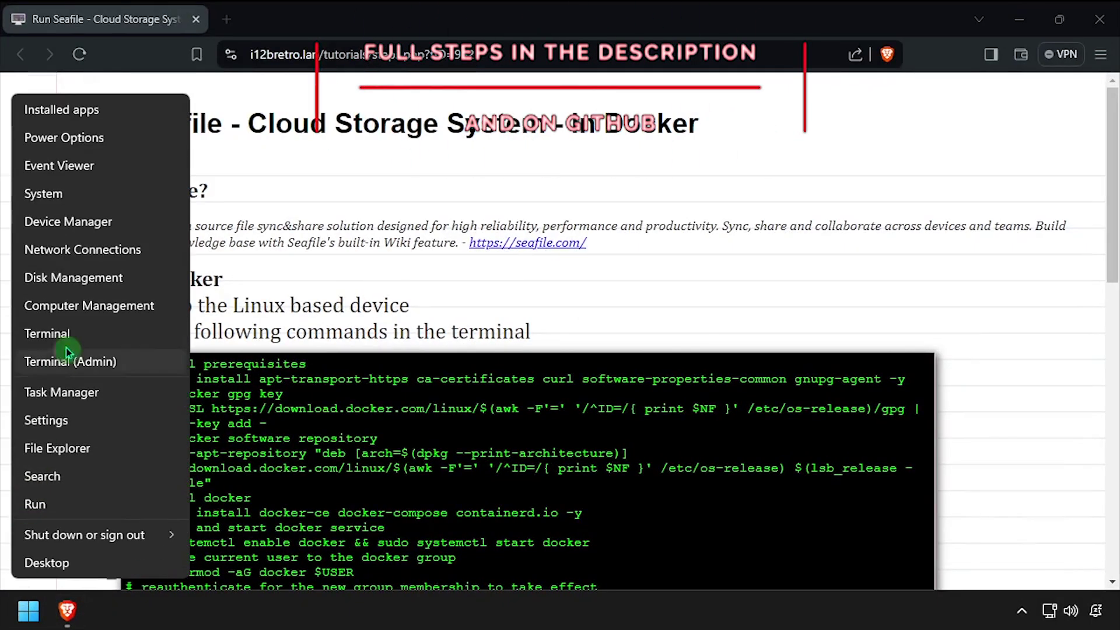
# Launch an admin terminal snapped right and SSH into ubuntuserver.local, accepting the host key and password
pyautogui.click(70, 362)
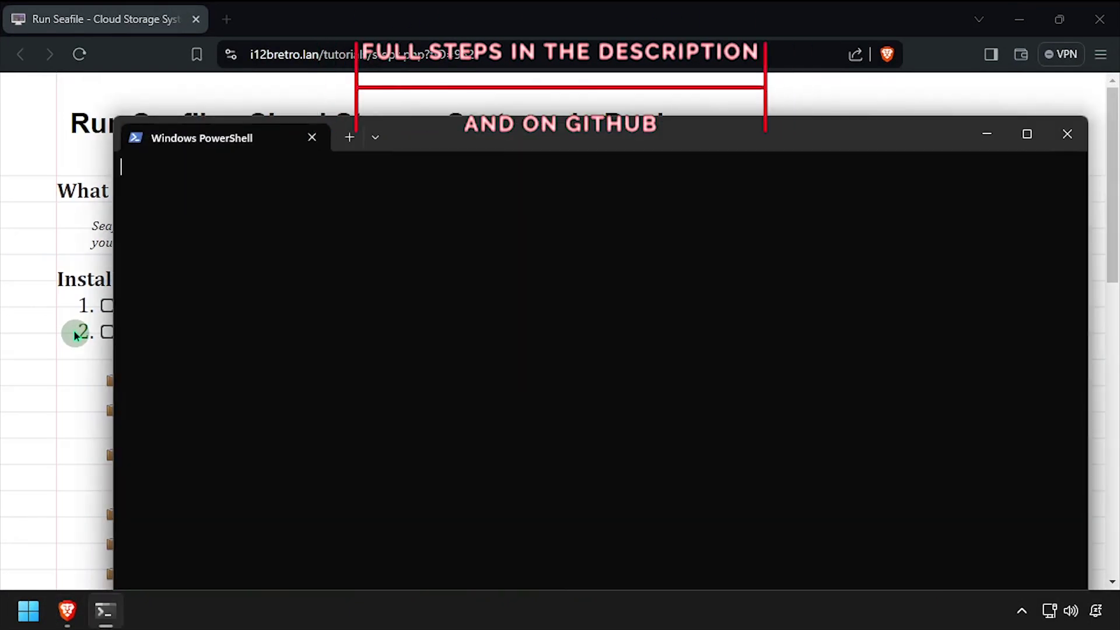
pyautogui.press('super+Right')
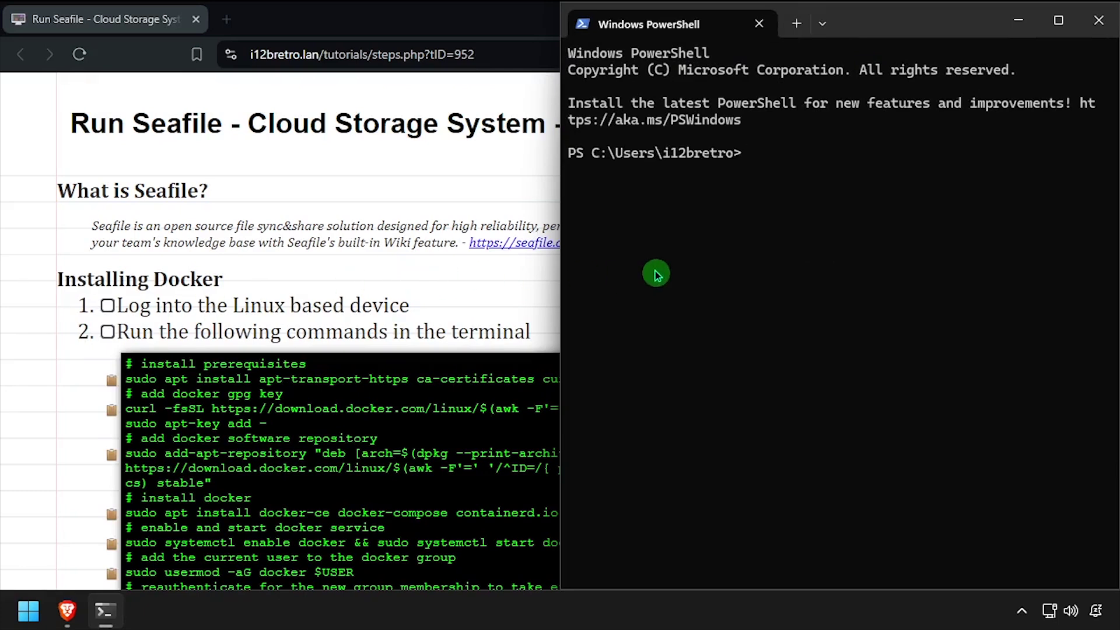
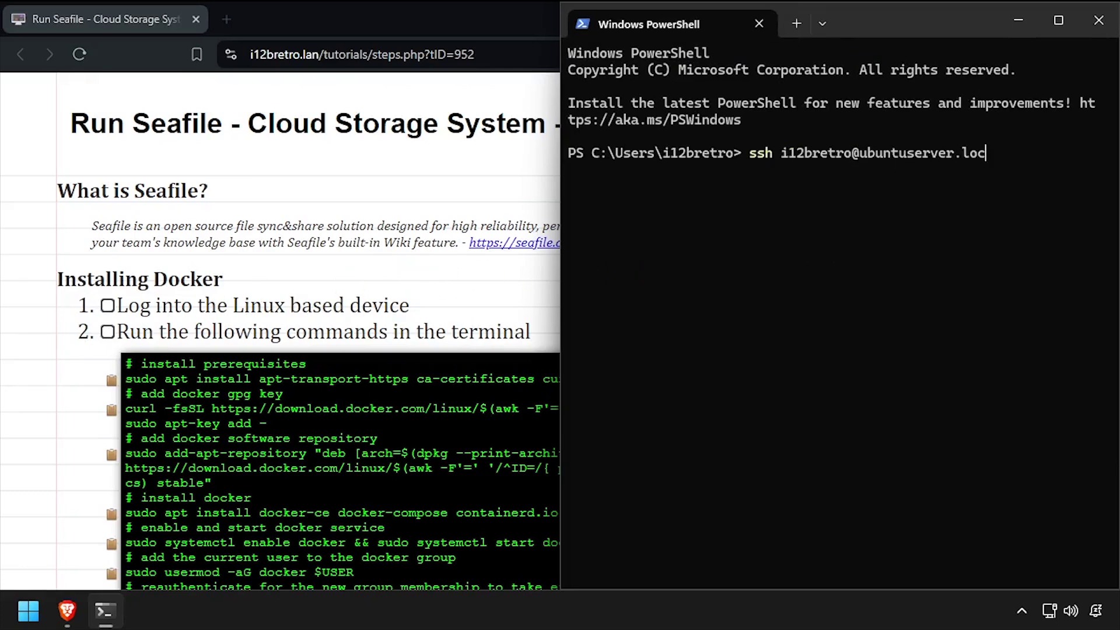
pyautogui.press('Return')
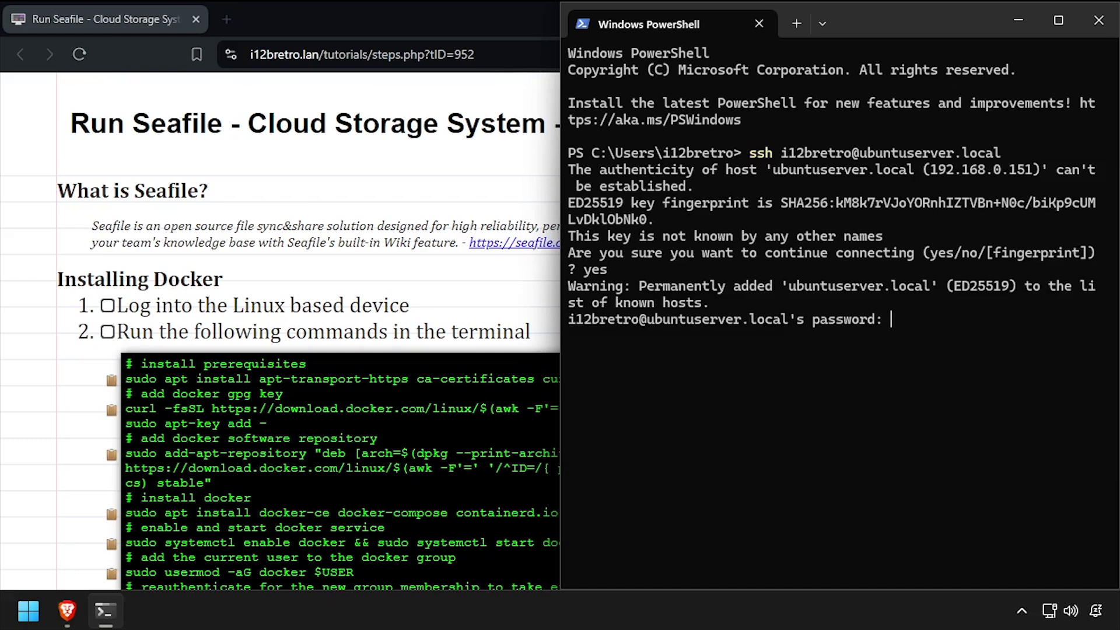
pyautogui.press('Return')
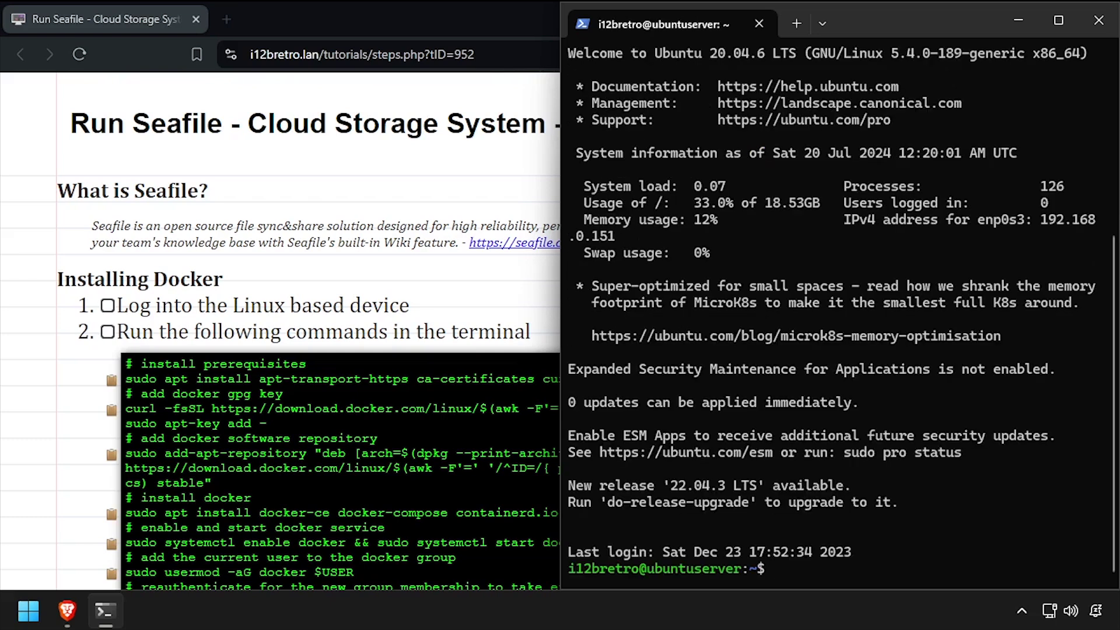
# Clear the screen and run the tutorial's prerequisite packages install command on the server
pyautogui.press('Return')
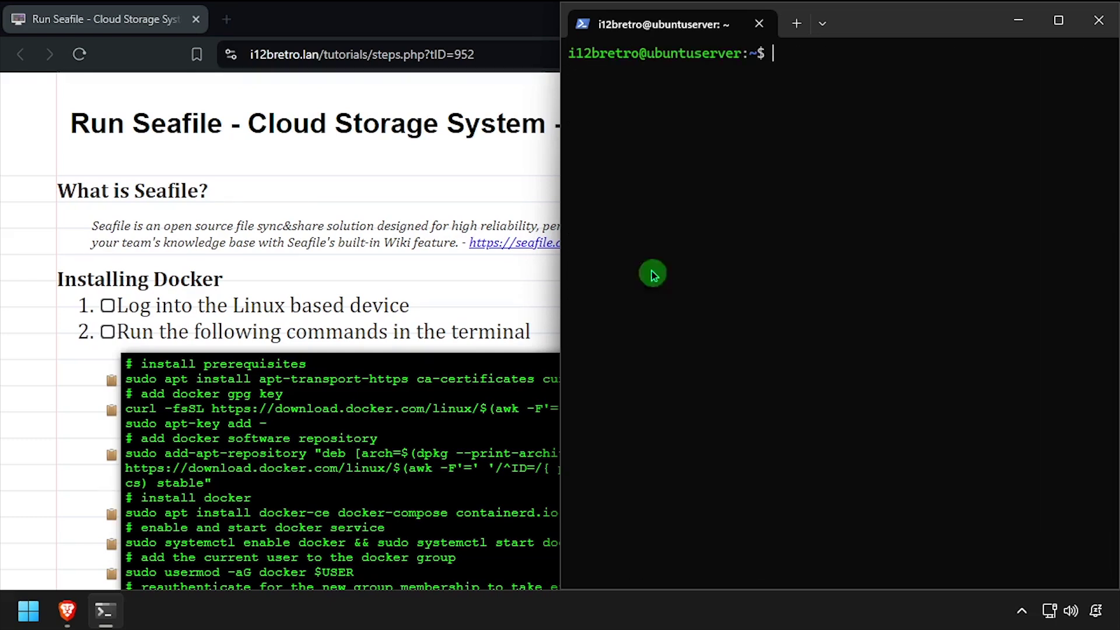
pyautogui.click(112, 379)
pyautogui.hotkey('alt', 'Tab')
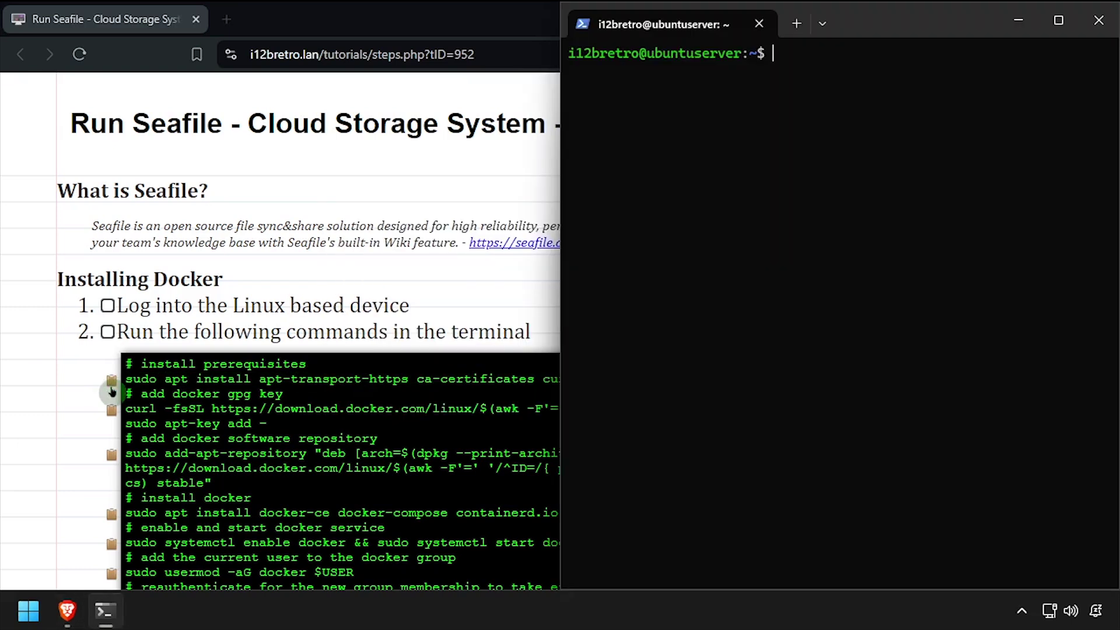
pyautogui.hotkey('ctrl', 'shift', 'v')
pyautogui.press('Return')
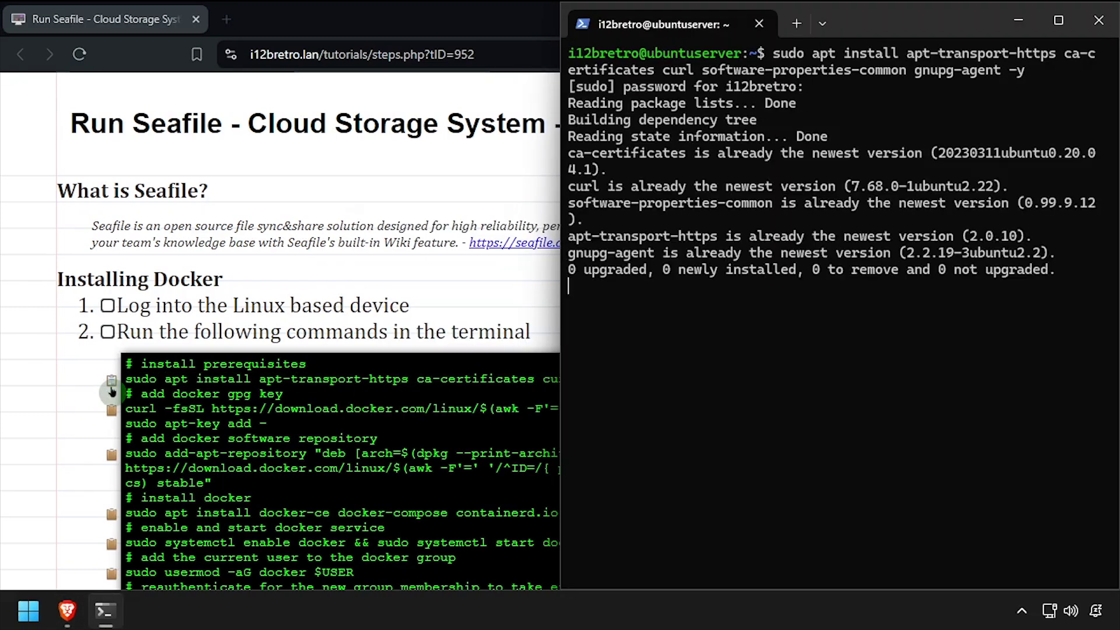
# Add Docker's GPG signing key and the Docker apt repository from the tutorial commands
pyautogui.click(112, 409)
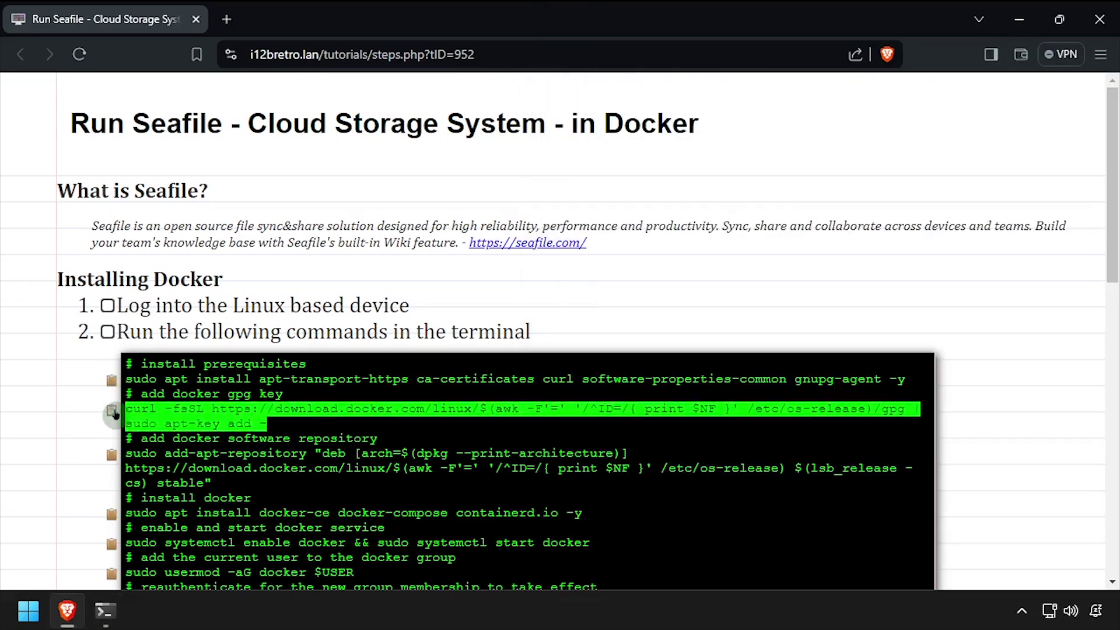
pyautogui.write("curl -fsSL https://download.docker.com/linux/$(awk -F'=' '/^ID=/{ print $NF }' /etc/os-release)/gpg | sudo apt-key add -")
pyautogui.press('Return')
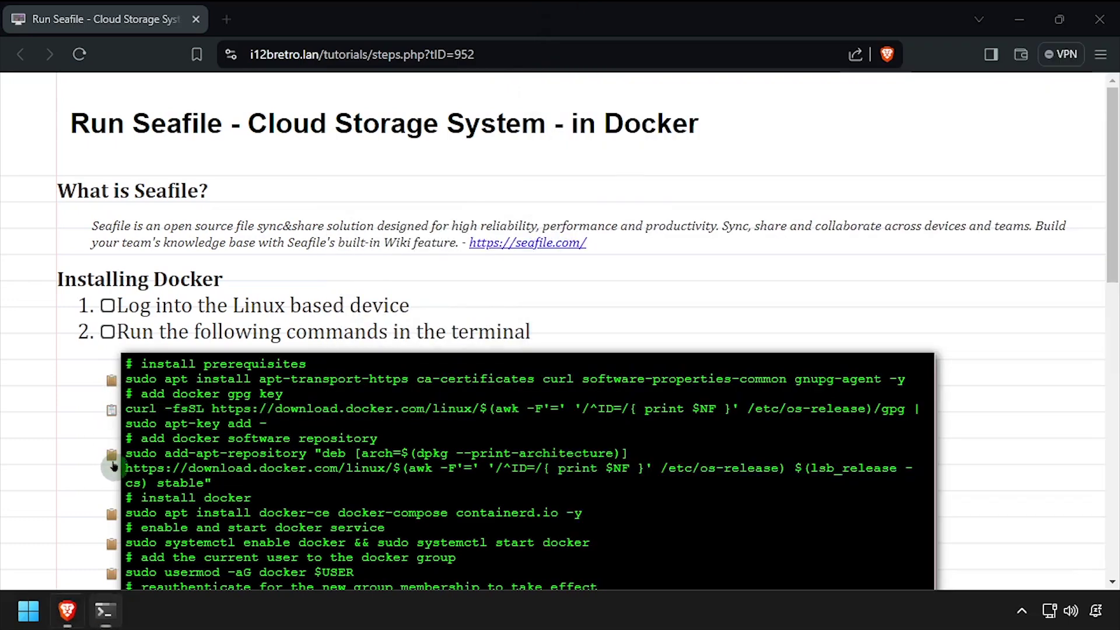
pyautogui.click(113, 456)
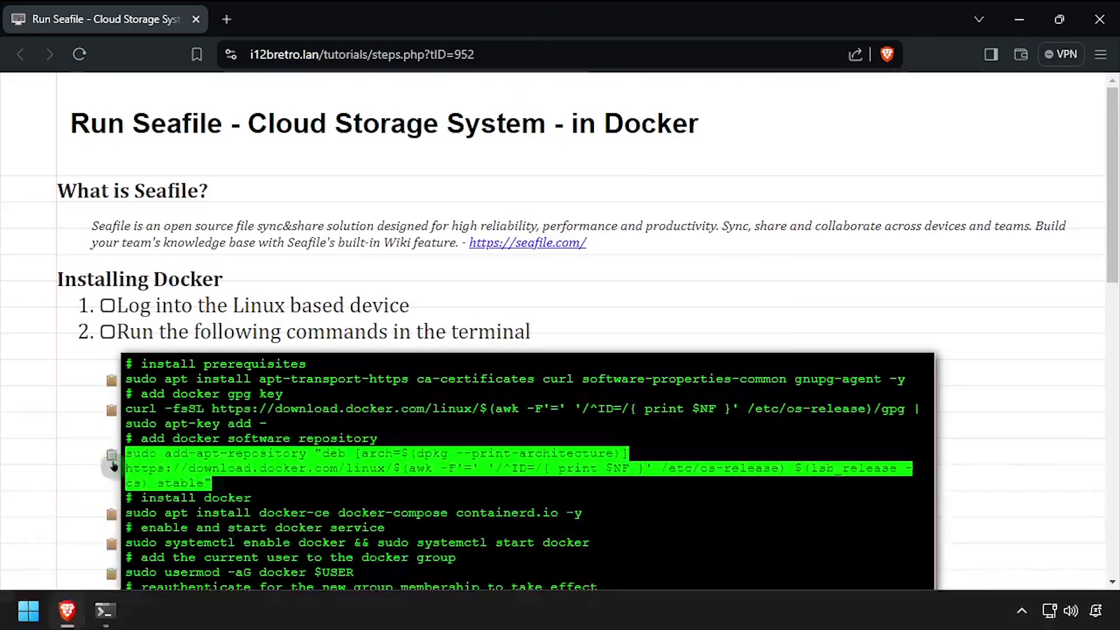
pyautogui.write('sudo add-apt-repository "deb [arch=$(dpkg --print-architecture)] https://download.docker.com/linux/$(awk -F\'=\' \'/^ID=/{ print $NF }\' /etc/os-release) $(lsb_release -cs) stable"')
pyautogui.press('Return')
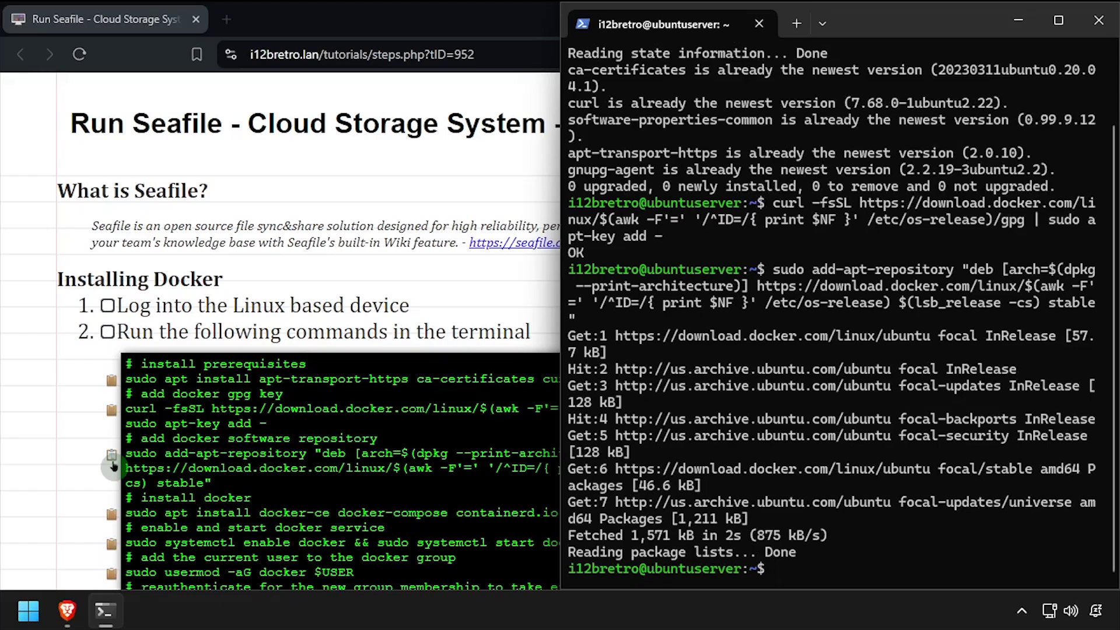
pyautogui.scroll(-1, 113, 466)
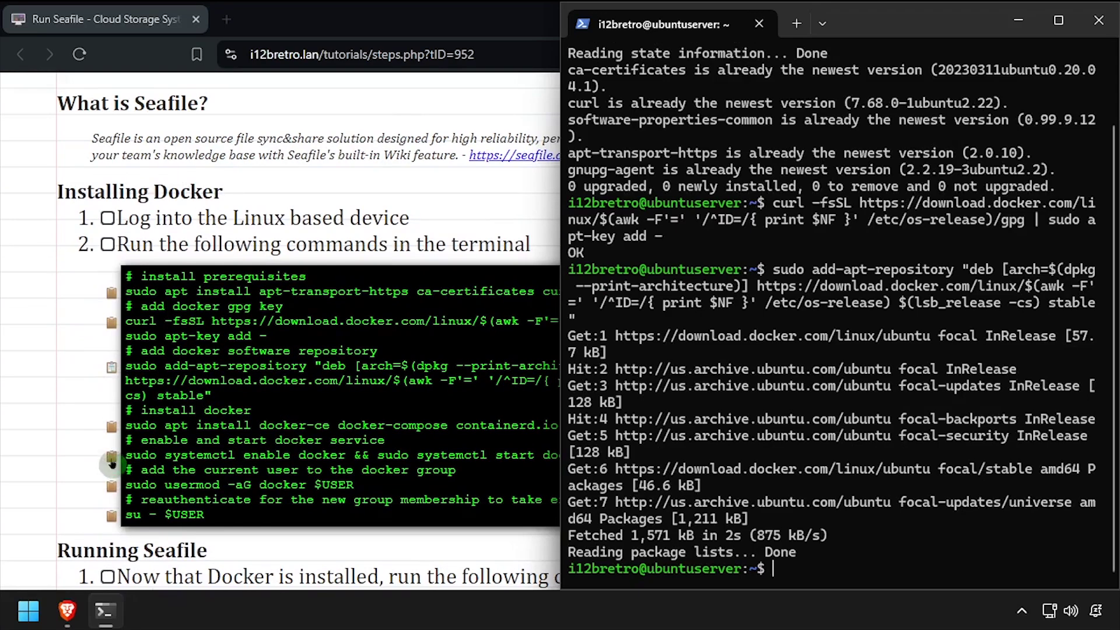
# Run the apt install command for docker-ce, docker-compose and containerd, then clear the screen
pyautogui.click(111, 425)
pyautogui.hotkey('alt', 'Tab')
pyautogui.write('sudo apt install docker-ce docker-compose containerd.io -y')
pyautogui.press('Return')
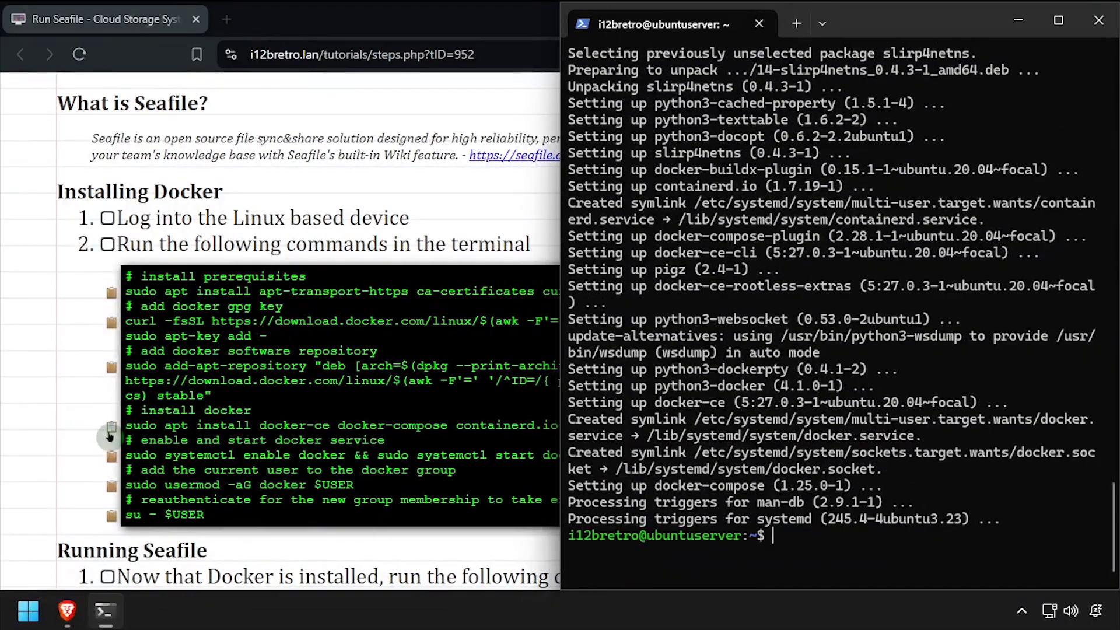
pyautogui.write('clear')
pyautogui.press('Return')
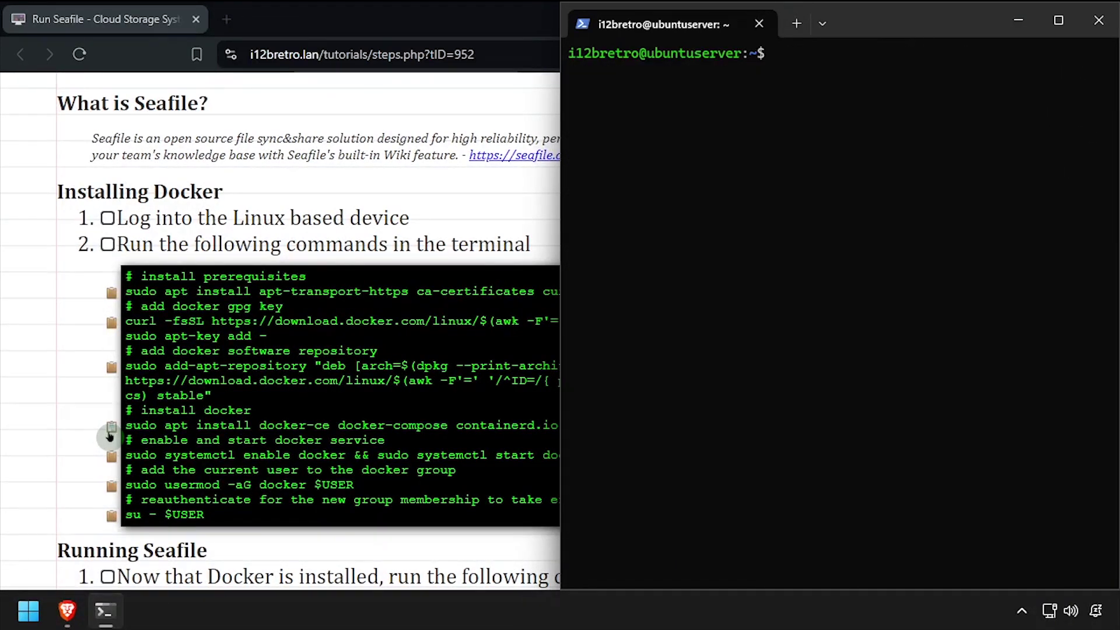
pyautogui.scroll(-2, 110, 435)
# Enable and start the Docker service with systemctl and add the user to the docker group
pyautogui.click(111, 282)
pyautogui.hotkey('alt', 'Tab')
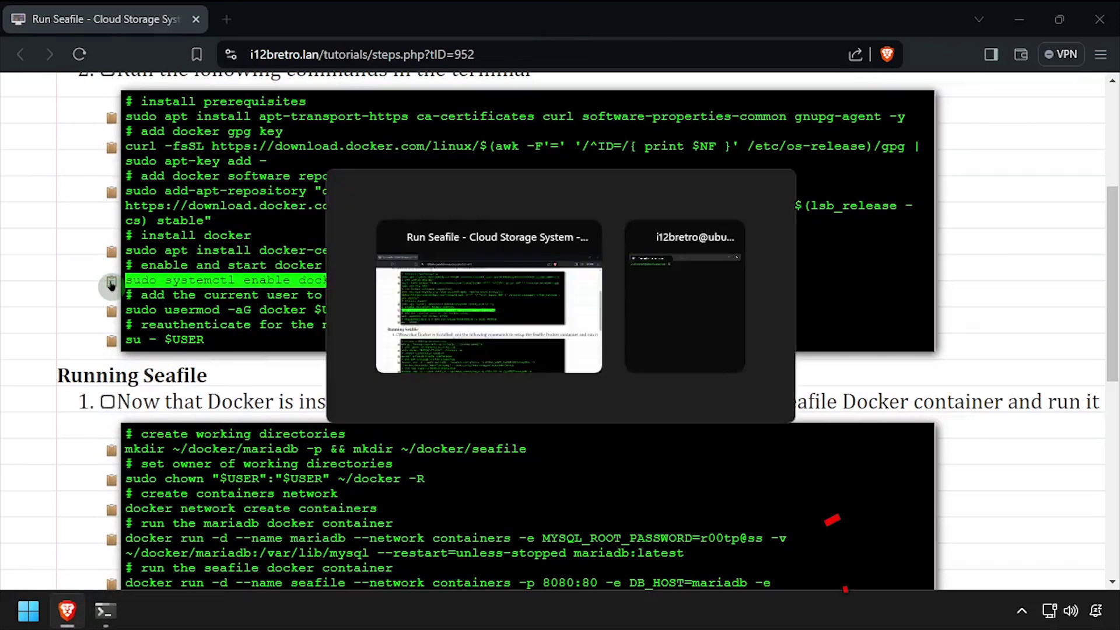
pyautogui.write('sudo systemctl enable docker && sudo systemctl start docker')
pyautogui.press('Return')
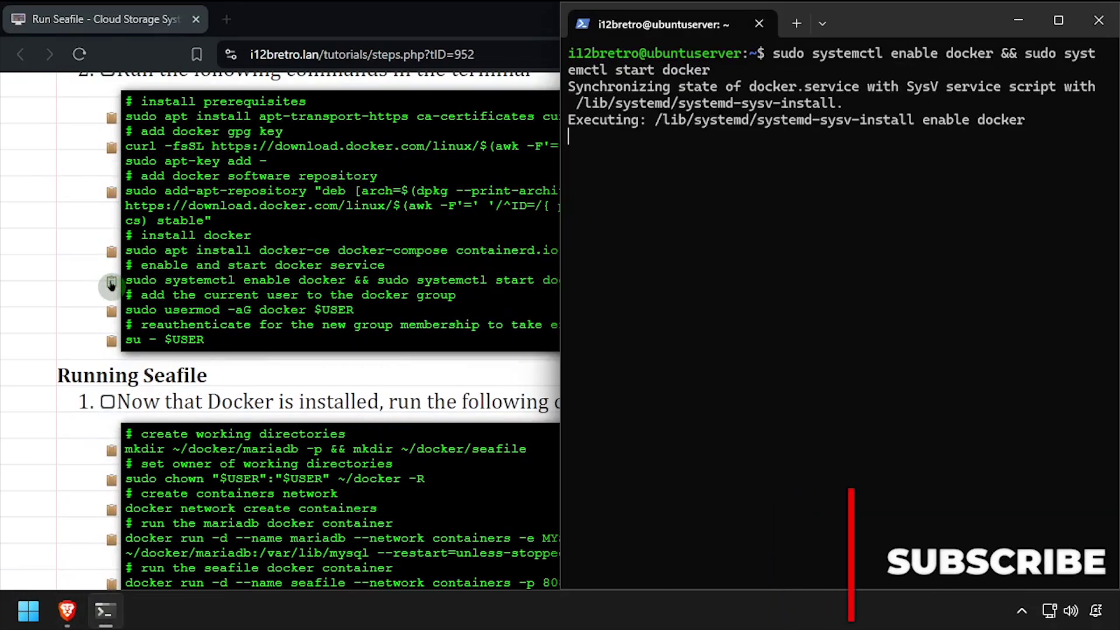
pyautogui.click(111, 311)
pyautogui.hotkey('alt', 'Tab')
pyautogui.write('sudo usermod -aG docker $USER')
pyautogui.press('Return')
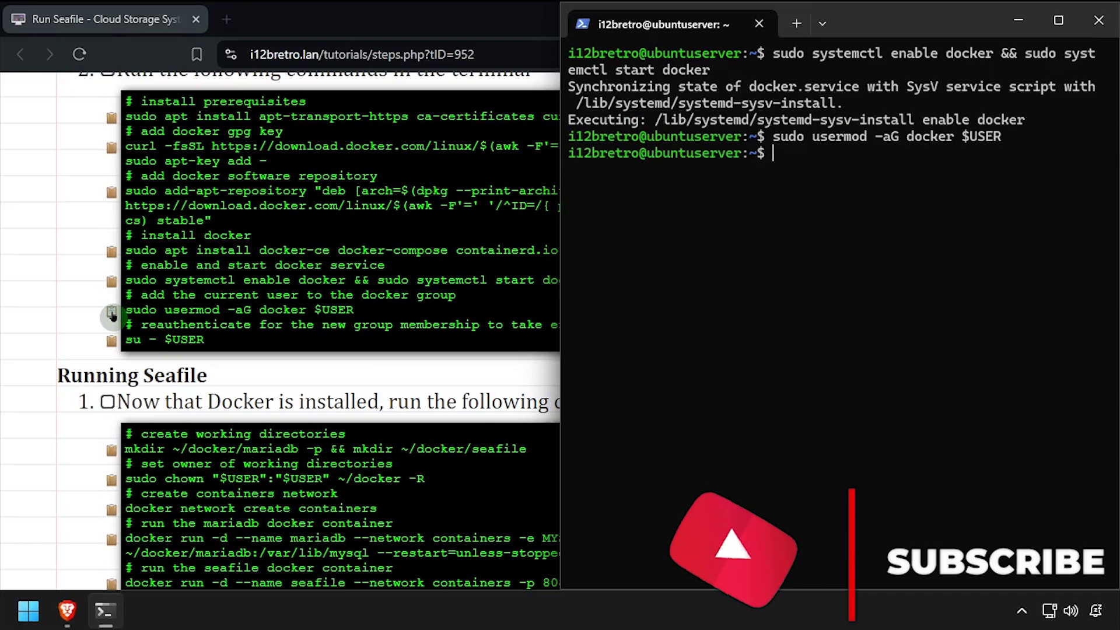
# Re-authenticate with su - $USER, entering the password to pick up the new group
pyautogui.click(113, 341)
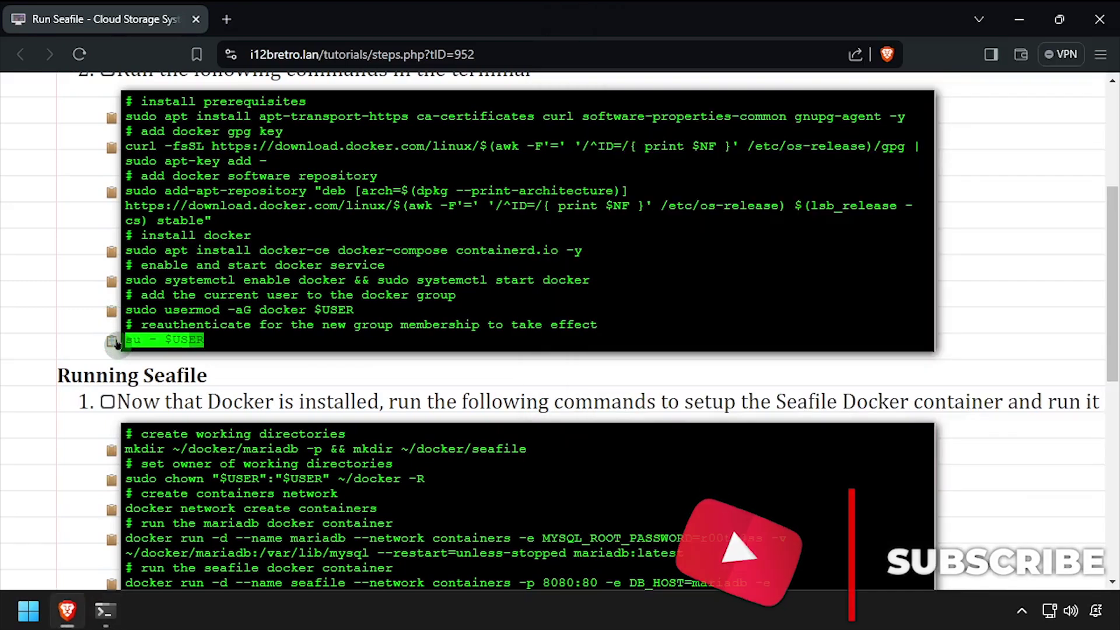
pyautogui.hotkey('alt', 'Tab')
pyautogui.write('su - $USER')
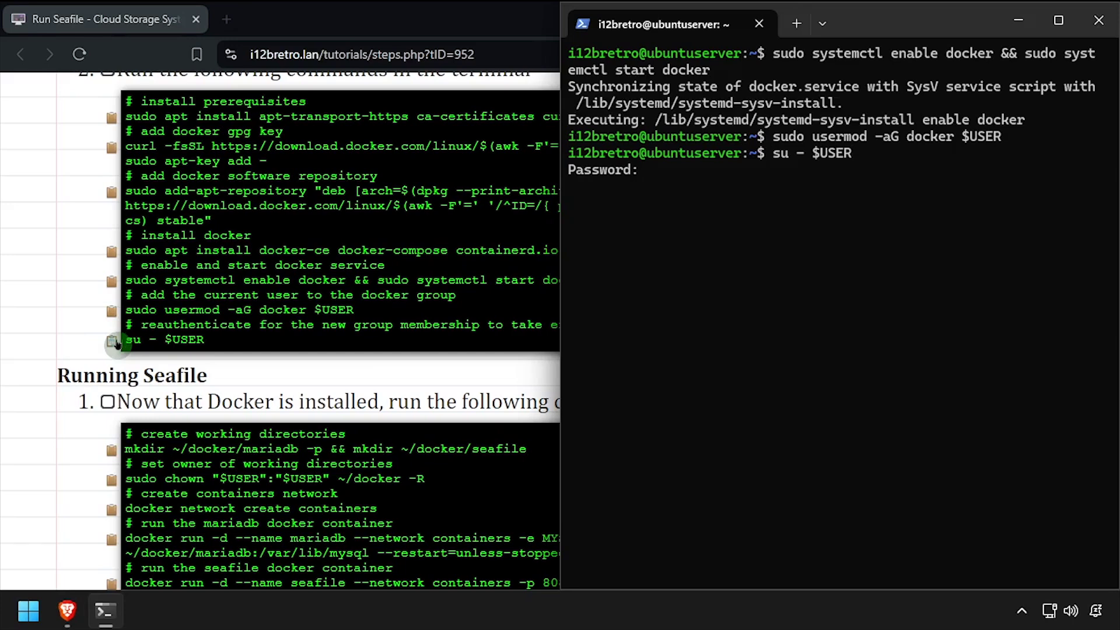
pyautogui.press('Return')
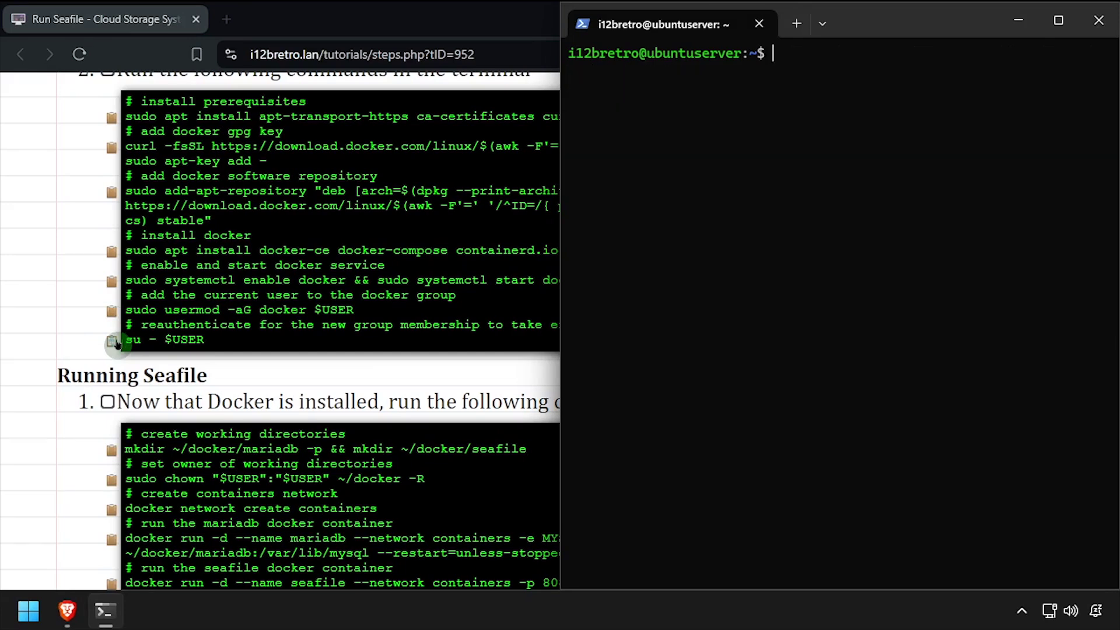
pyautogui.scroll(-2, 117, 344)
# Create the mariadb and seafile working directories and chown them to the user
pyautogui.click(112, 273)
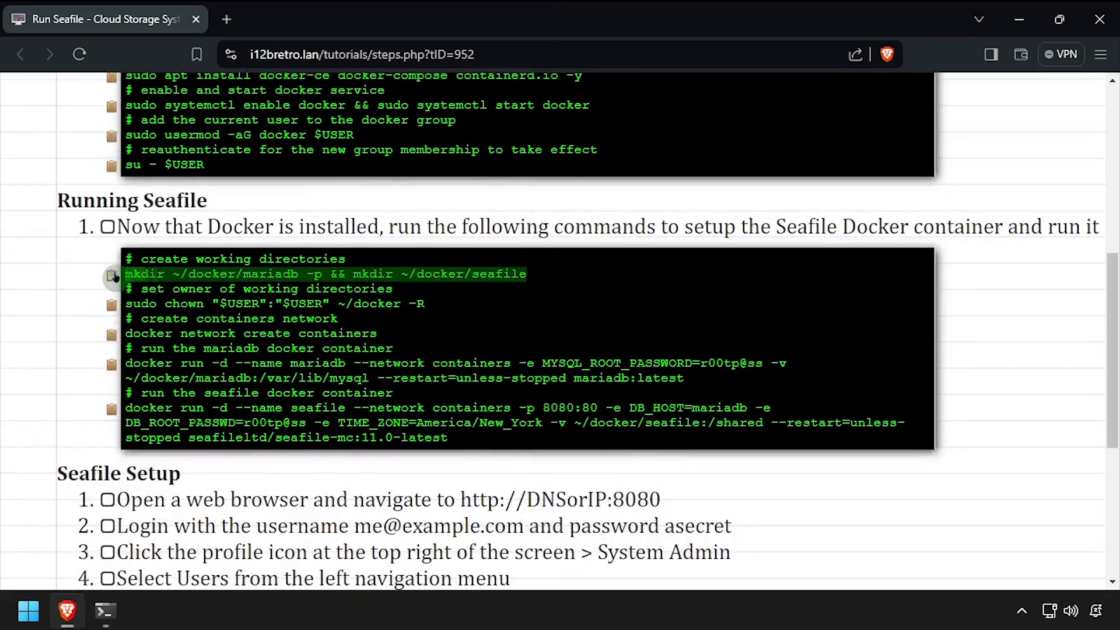
pyautogui.hotkey('alt', 'Tab')
pyautogui.write('mkdir ~/docker/mariadb -p && mkdir ~/docker/seafile')
pyautogui.press('Return')
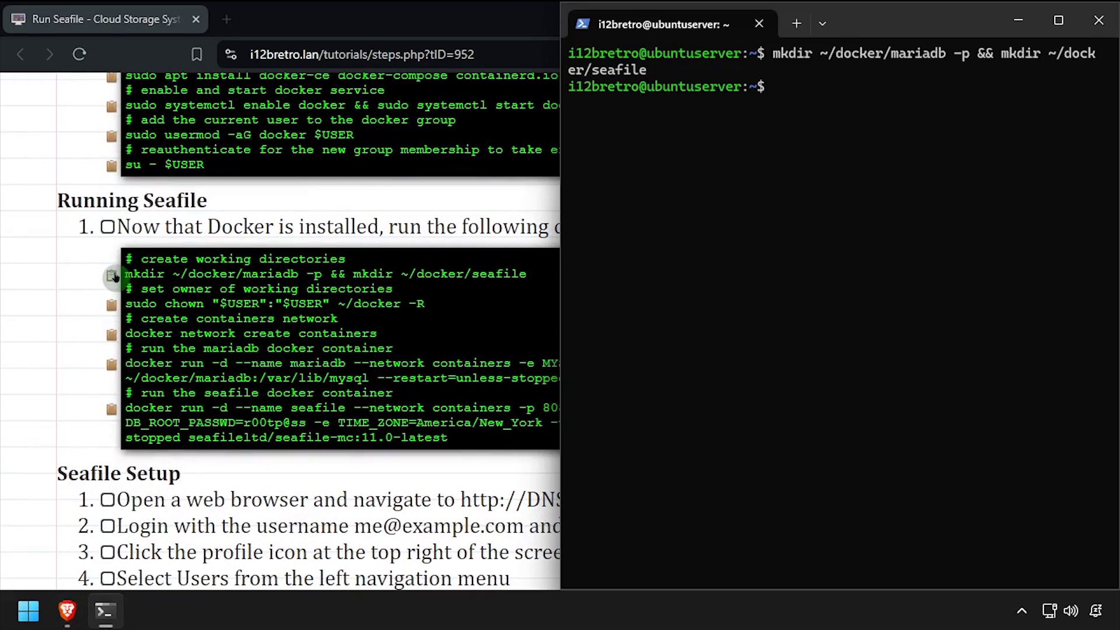
pyautogui.click(112, 304)
pyautogui.hotkey('alt', 'Tab')
pyautogui.write('sudo chown "$USER":"$USER" ~/docker -R')
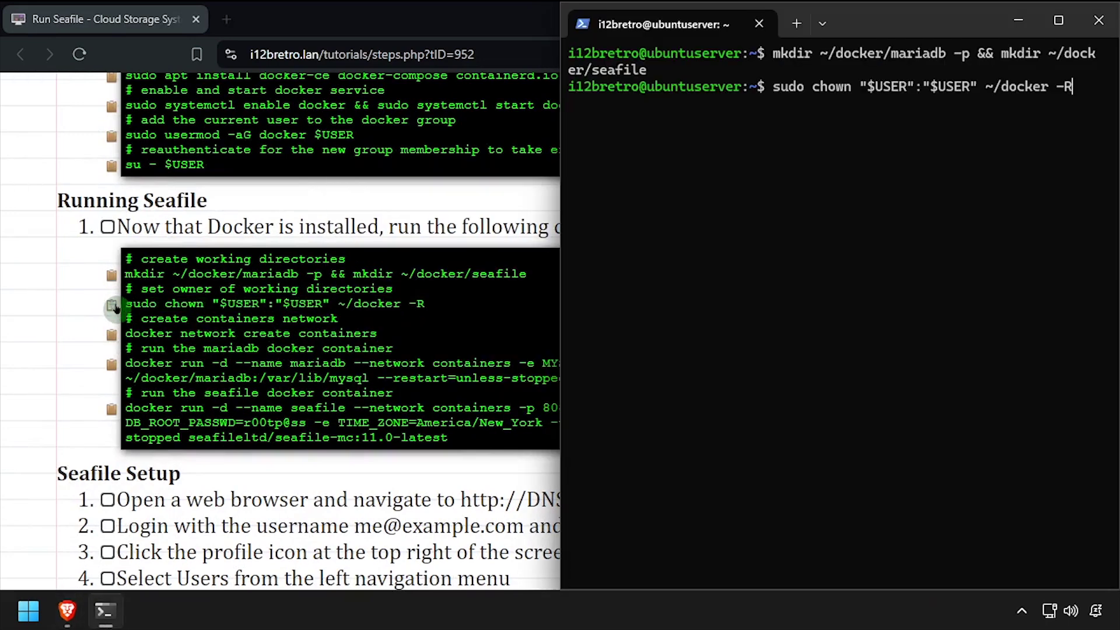
pyautogui.press('Return')
# Create the 'containers' Docker network
pyautogui.click(112, 334)
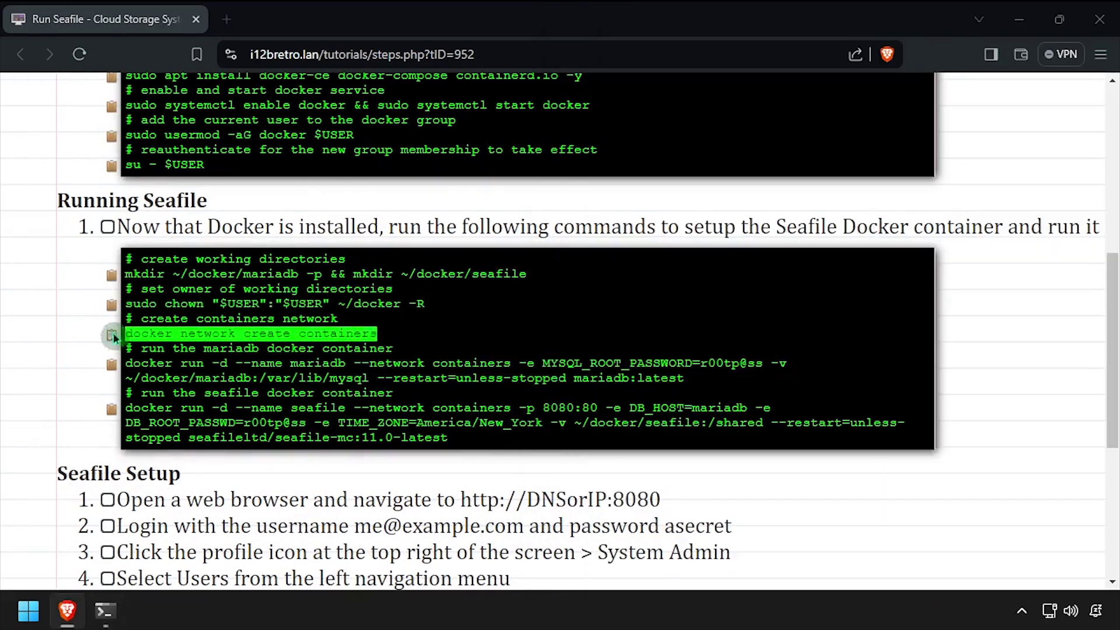
pyautogui.hotkey('alt', 'Tab')
pyautogui.write('docker network create containers')
pyautogui.press('Return')
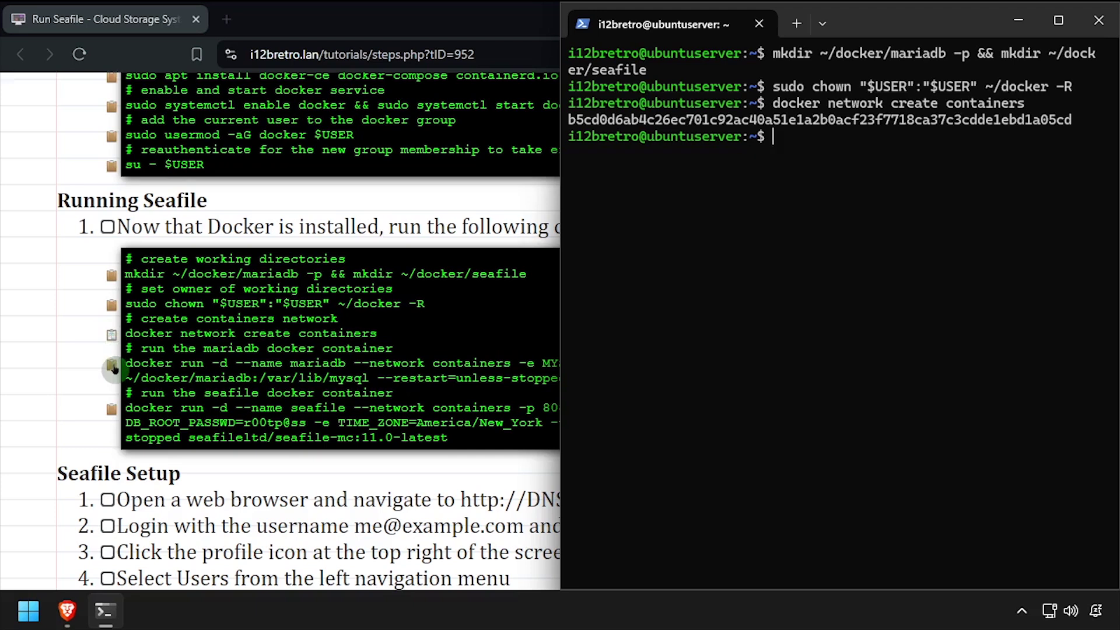
# Run the MariaDB container with the tutorial's docker run command
pyautogui.click(112, 364)
pyautogui.hotkey('alt', 'Tab')
pyautogui.hotkey('ctrl', 'shift', 'v')
pyautogui.press('Return')
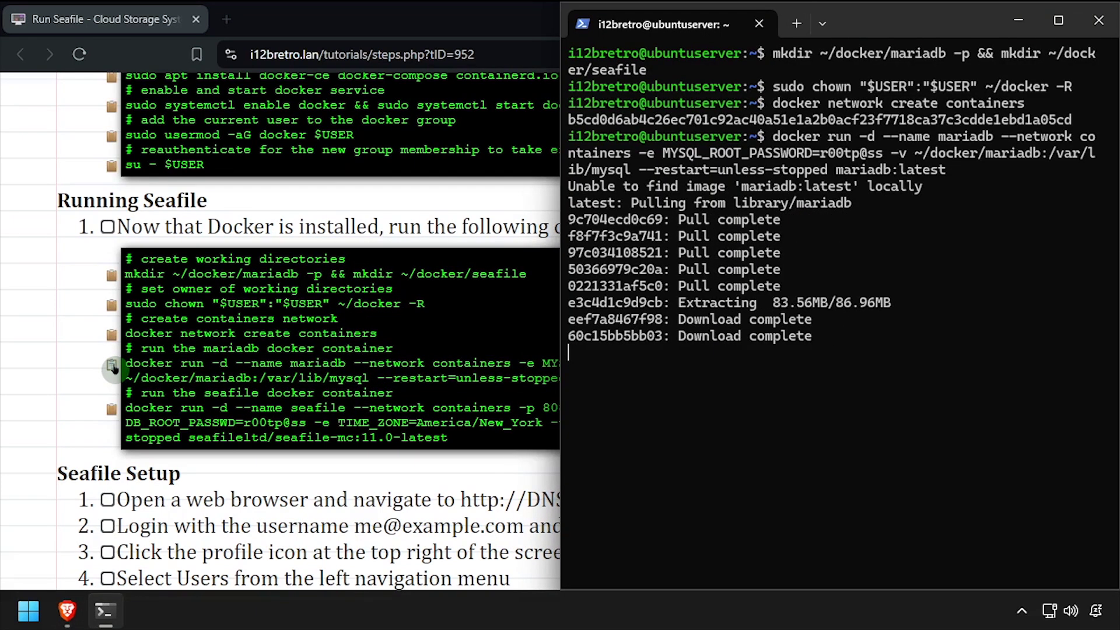
# Run the Seafile container on port 8080 with the tutorial's docker run command
pyautogui.click(112, 412)
pyautogui.hotkey('alt', 'Tab')
pyautogui.hotkey('ctrl', 'shift', 'v')
pyautogui.press('Return')
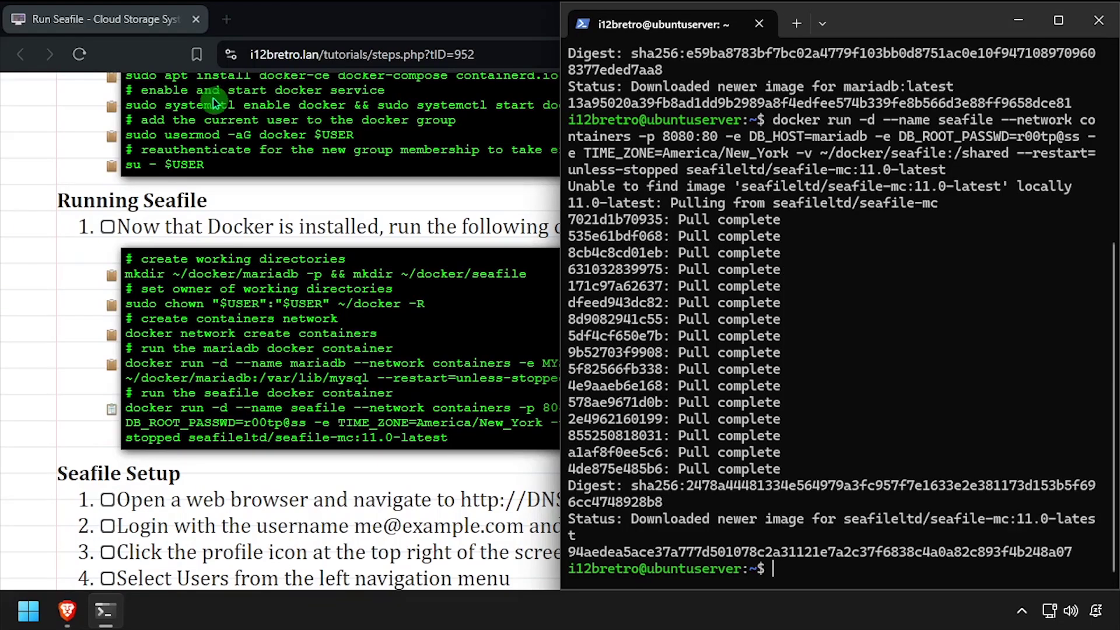
# Load the Seafile server address on port 8080 in a new tab, then return to the tutorial
pyautogui.click(226, 19)
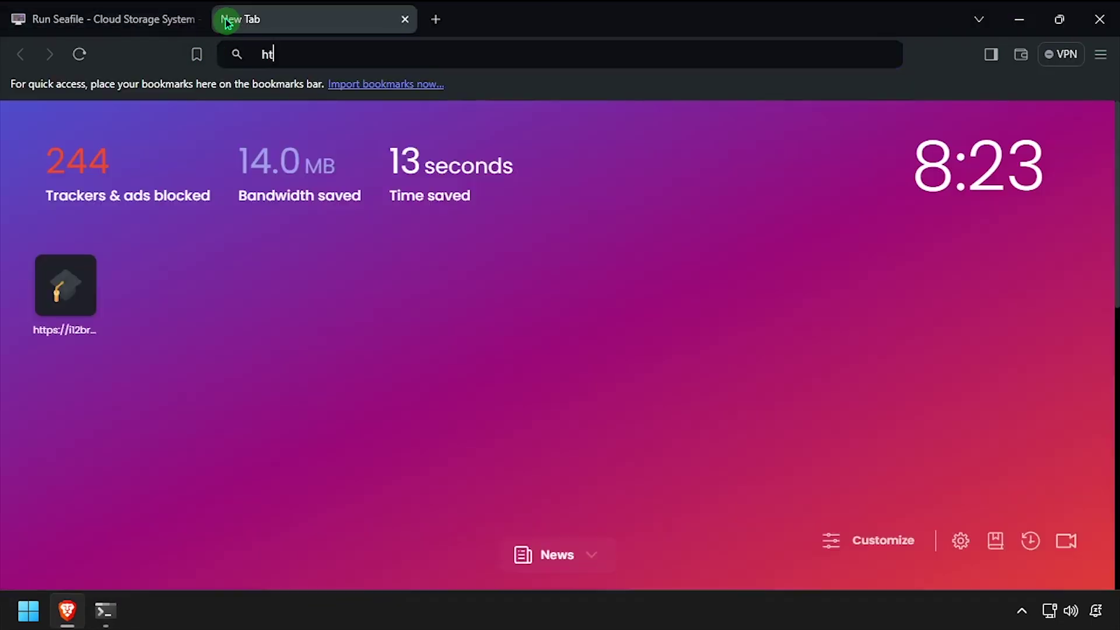
pyautogui.write('http://ubuntuserver.')
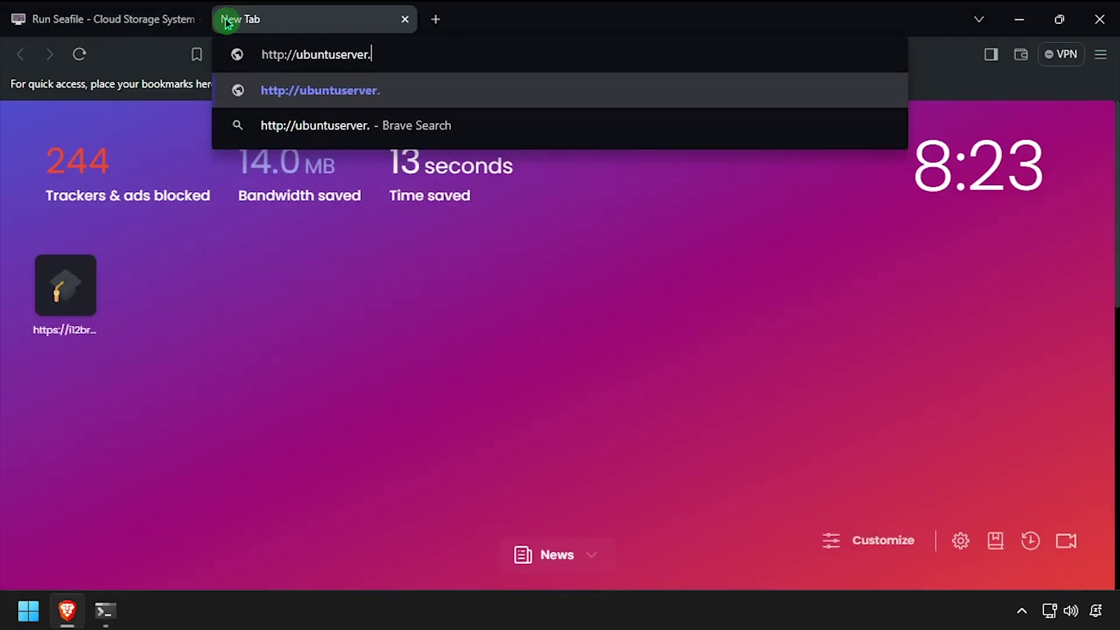
pyautogui.write('local:8080')
pyautogui.press('Return')
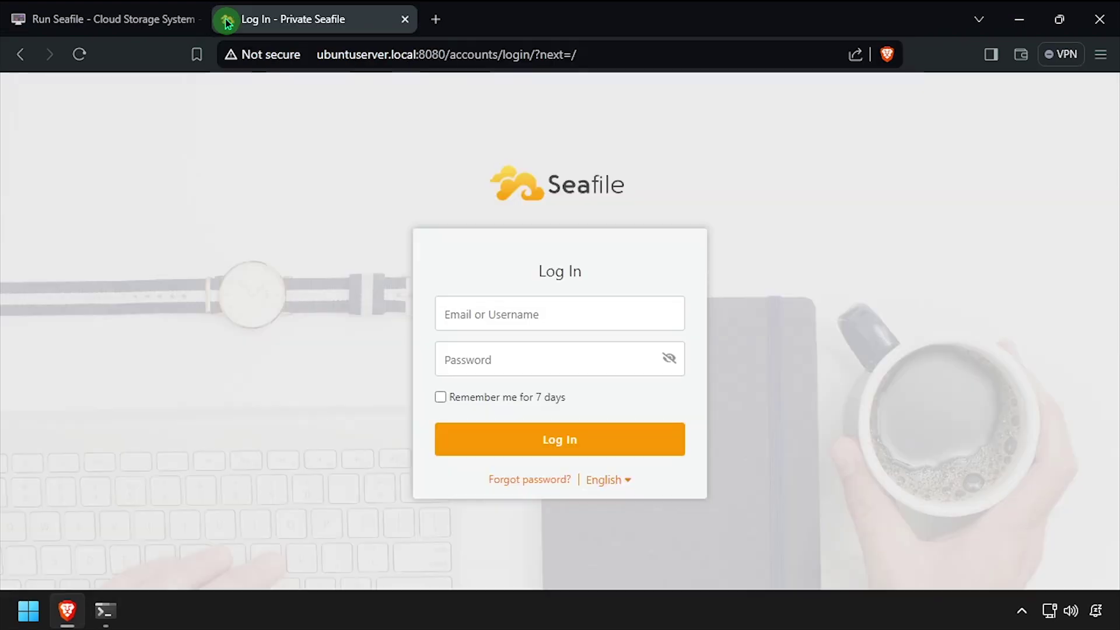
pyautogui.hotkey('ctrl', 'Tab')
pyautogui.scroll(-3, 319, 350)
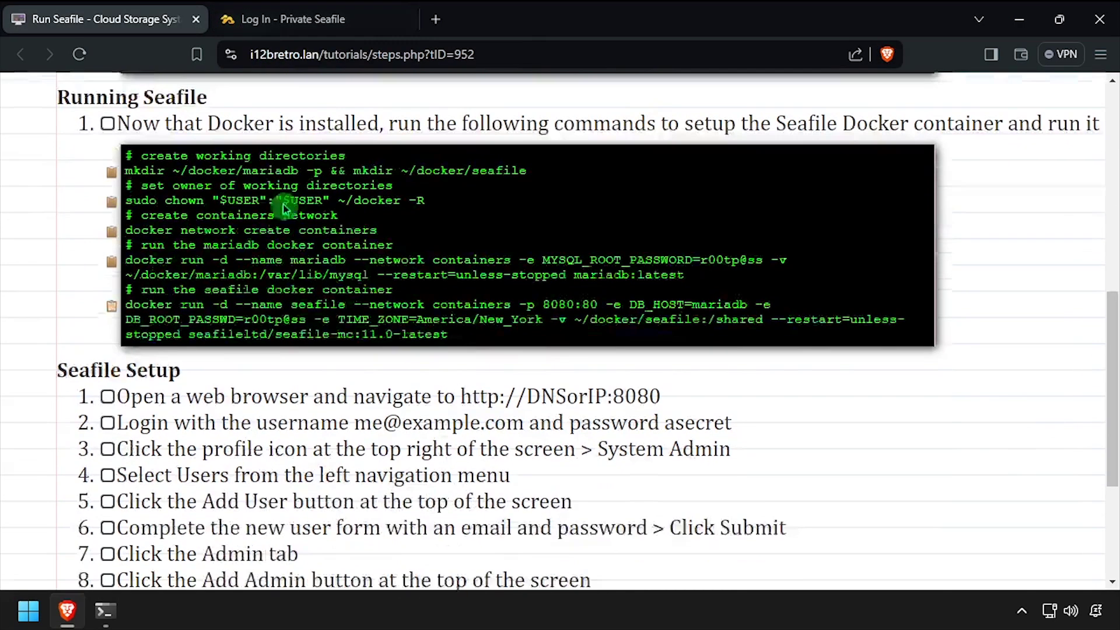
pyautogui.scroll(-2, 319, 416)
# Copy the default login username from the tutorial and go back to the Seafile login page
pyautogui.moveTo(355, 352); pyautogui.dragTo(522, 357)
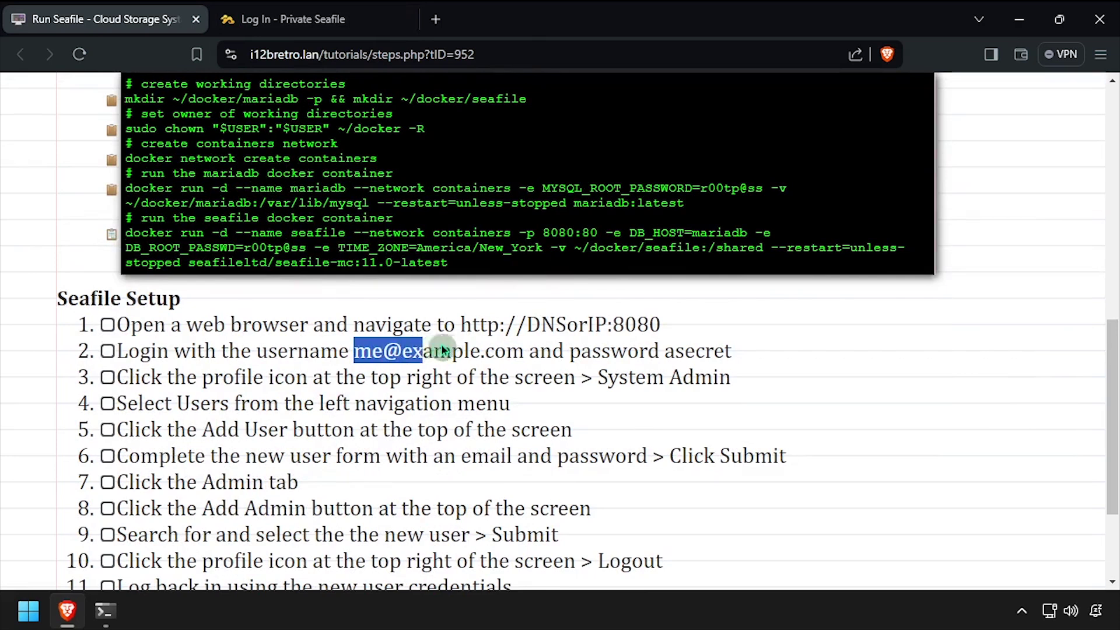
pyautogui.rightClick(516, 357)
pyautogui.click(561, 368)
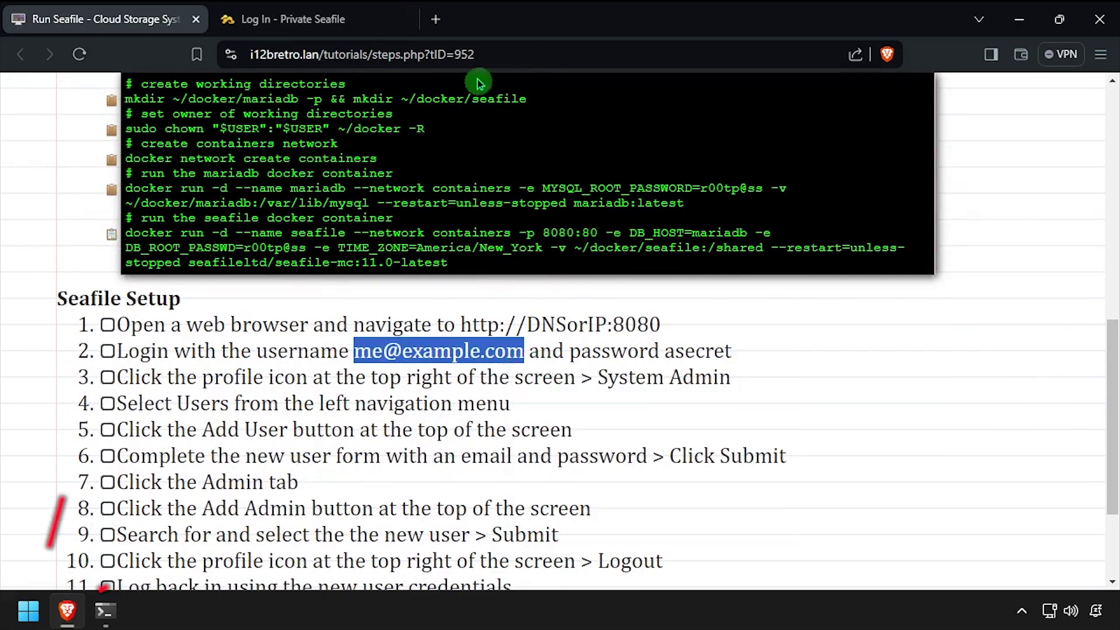
pyautogui.click(293, 19)
# Sign in with the pasted default username and password, declining the browser's save-password prompt
pyautogui.click(482, 314)
pyautogui.hotkey('ctrl', 'v')
pyautogui.click(499, 359)
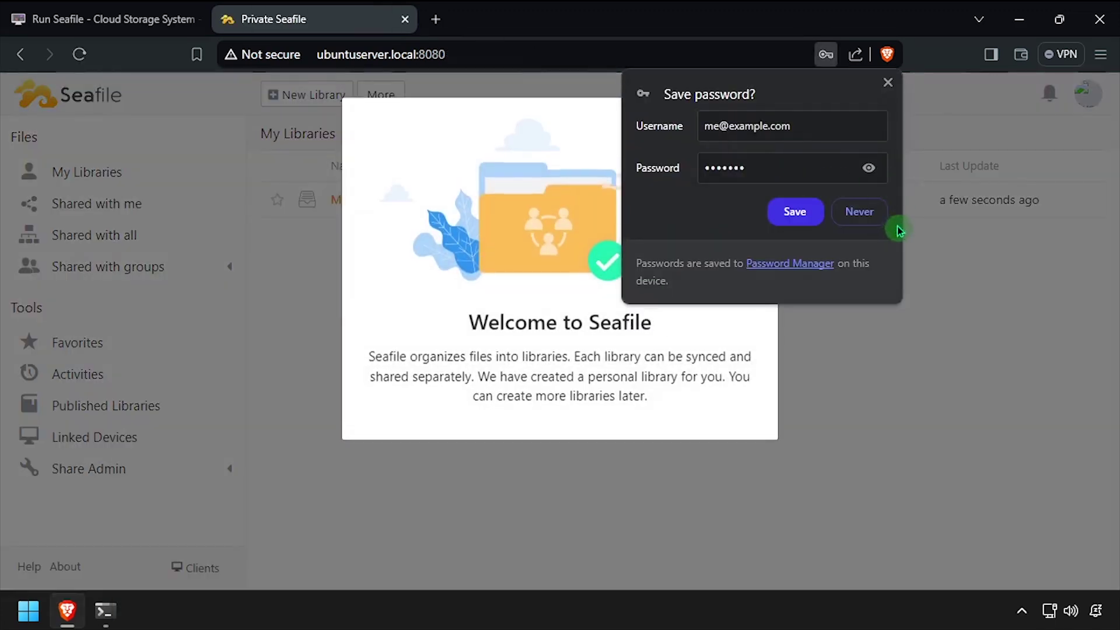
pyautogui.click(859, 211)
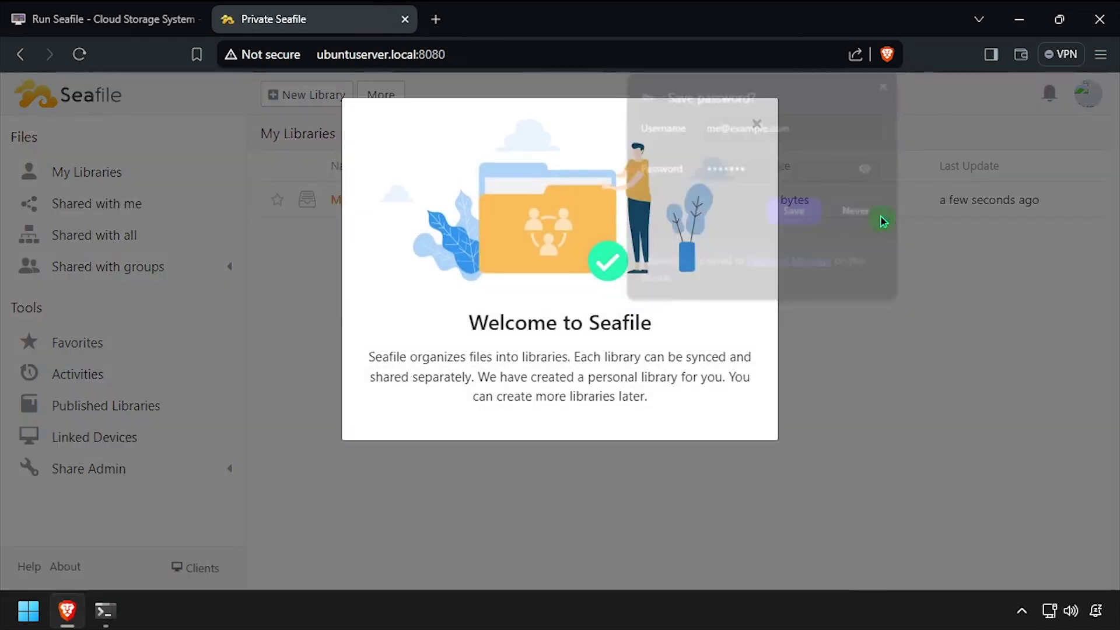
# Dismiss the Seafile welcome message and bring up the account avatar menu
pyautogui.click(758, 126)
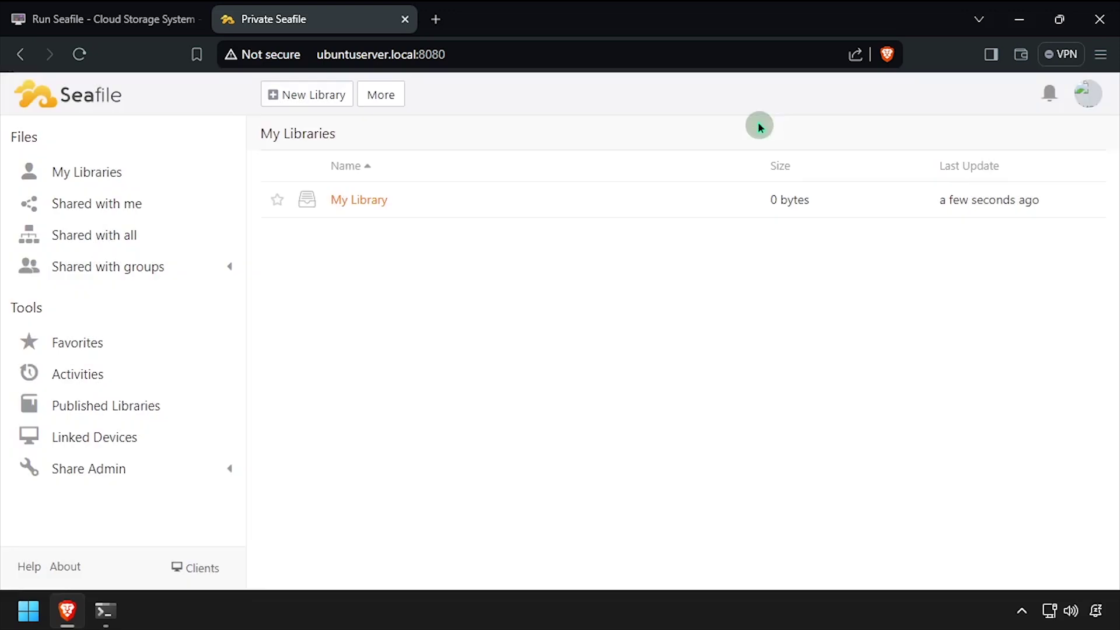
pyautogui.click(1089, 98)
# Go to System Admin > Users and start adding a new user
pyautogui.click(966, 277)
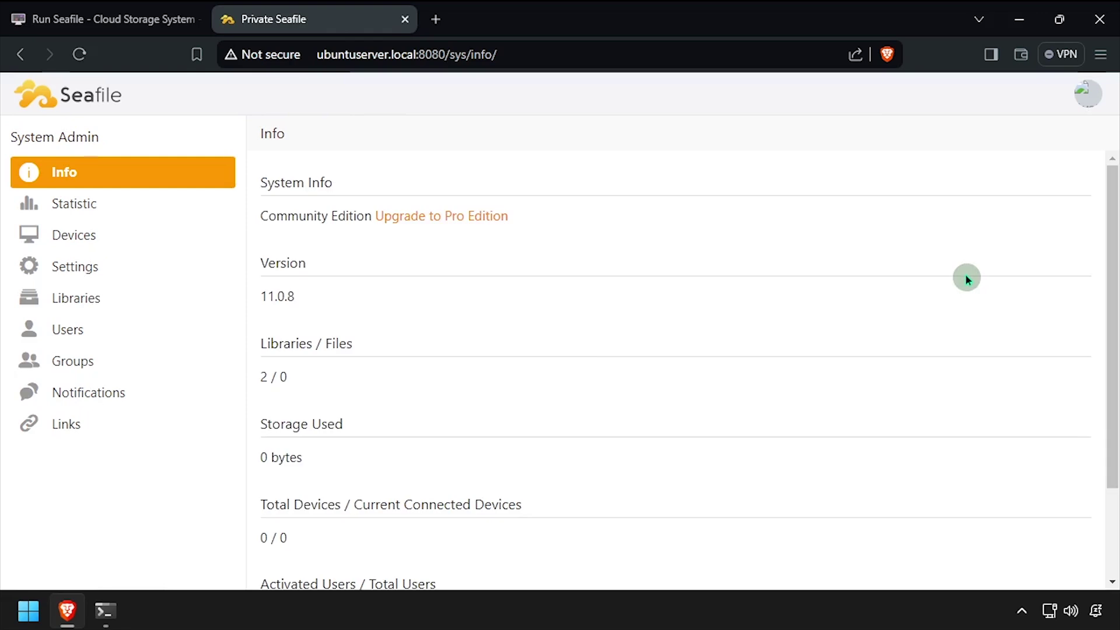
pyautogui.click(58, 331)
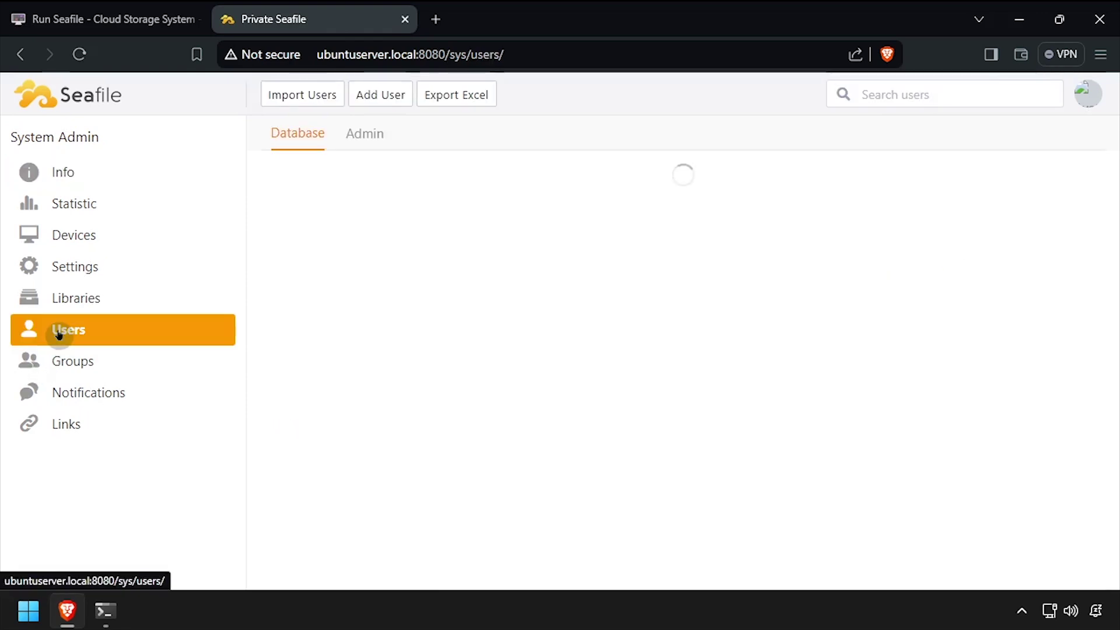
pyautogui.click(380, 95)
pyautogui.click(433, 207)
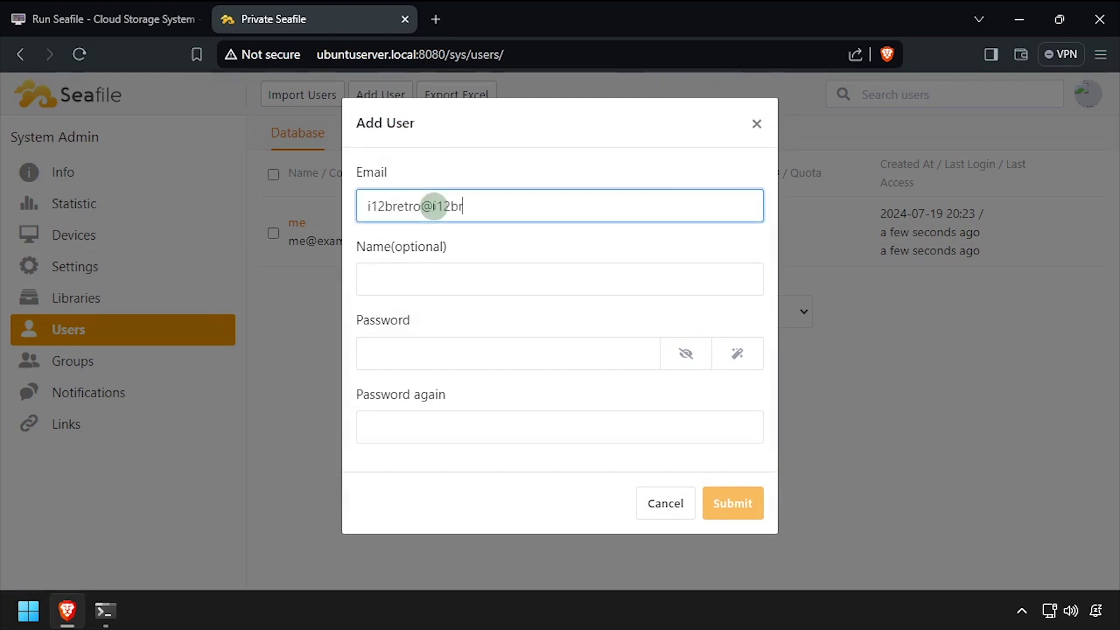
pyautogui.write('ocal')
pyautogui.press('Tab')
pyautogui.press('Tab')
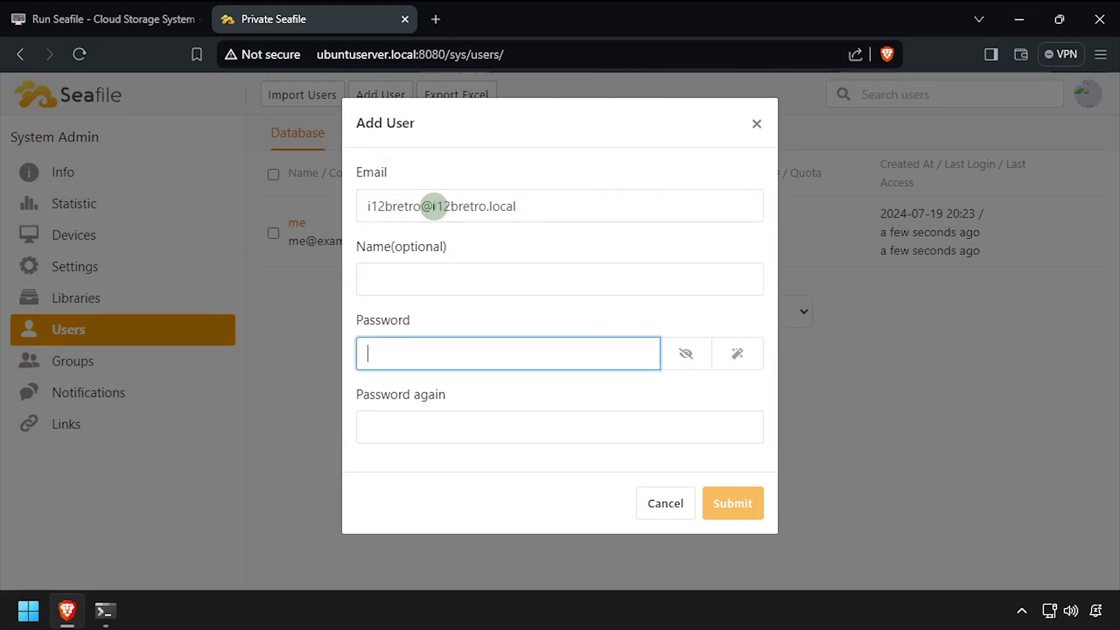
pyautogui.write('•')
pyautogui.press('Tab')
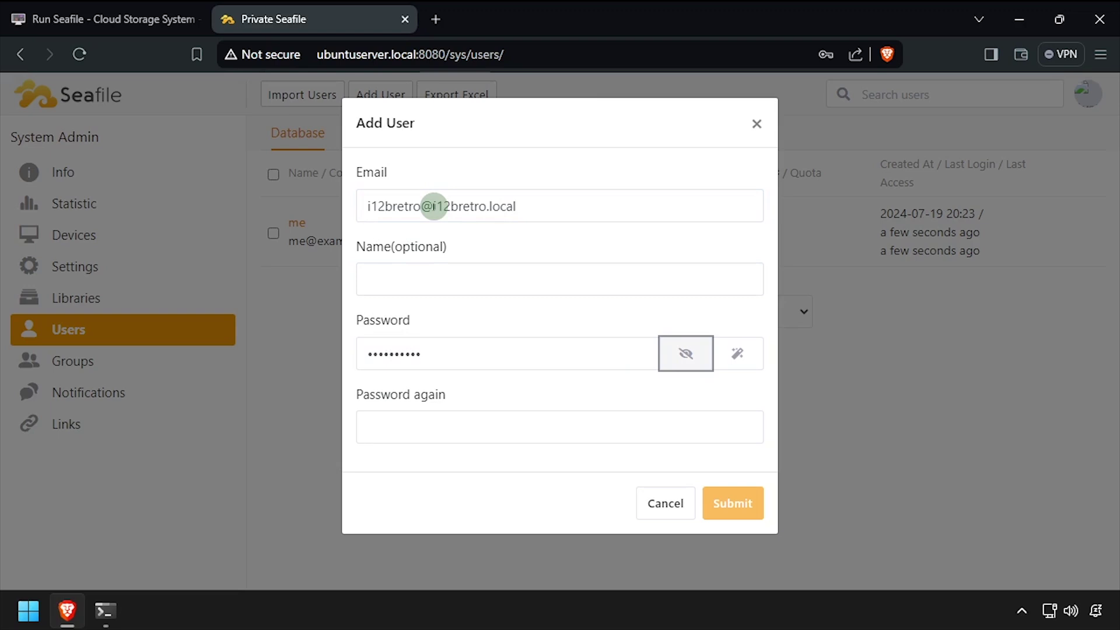
pyautogui.press('Tab')
pyautogui.press('Tab')
pyautogui.write('•')
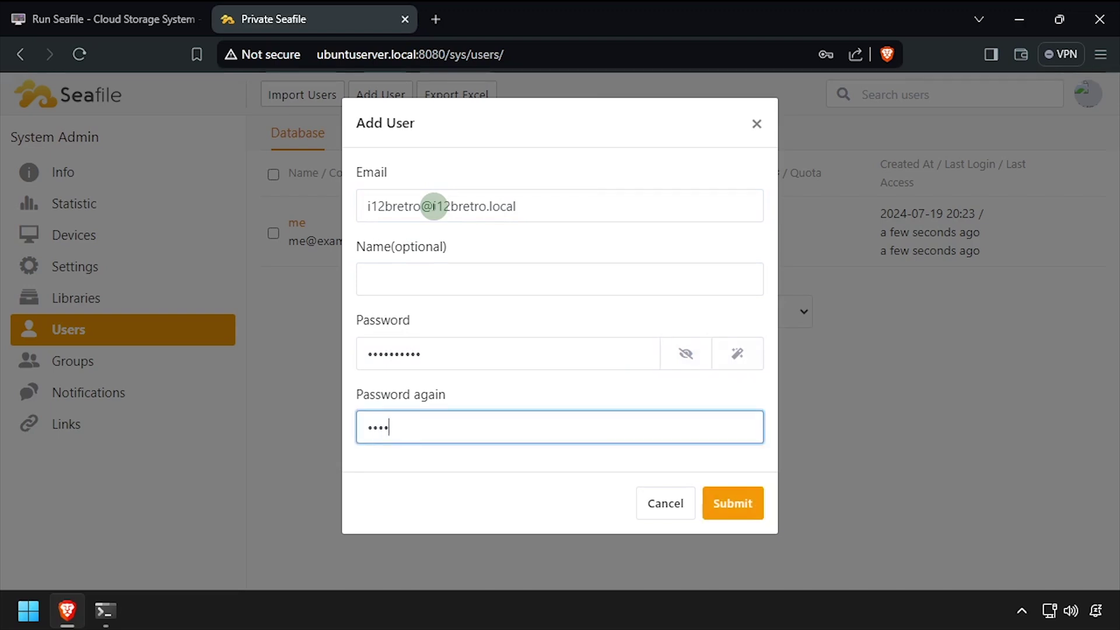
pyautogui.click(725, 499)
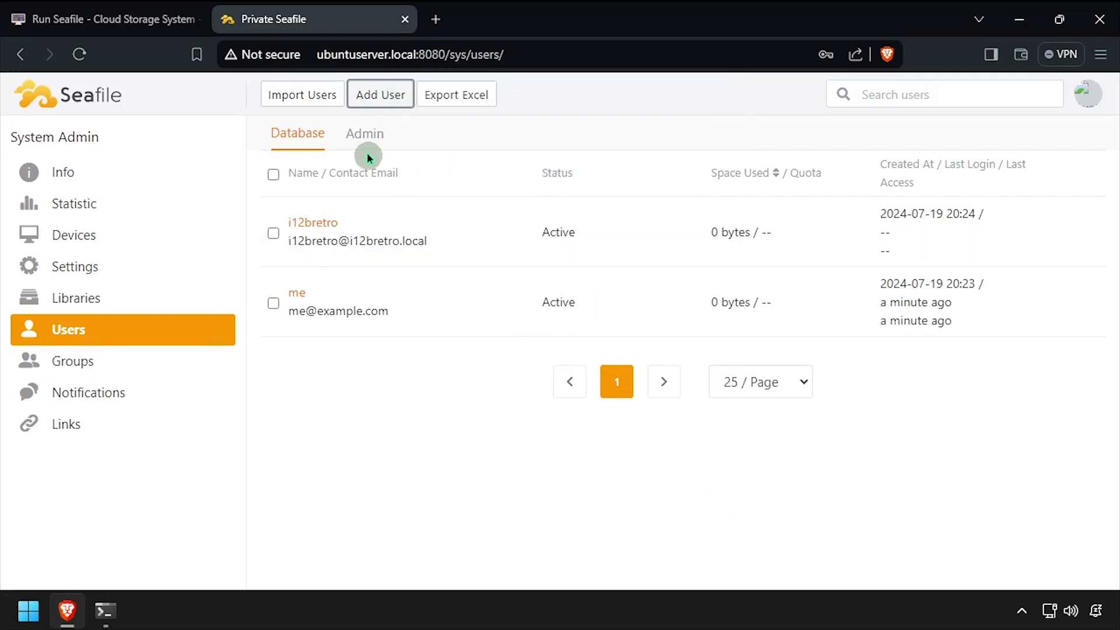
pyautogui.click(365, 133)
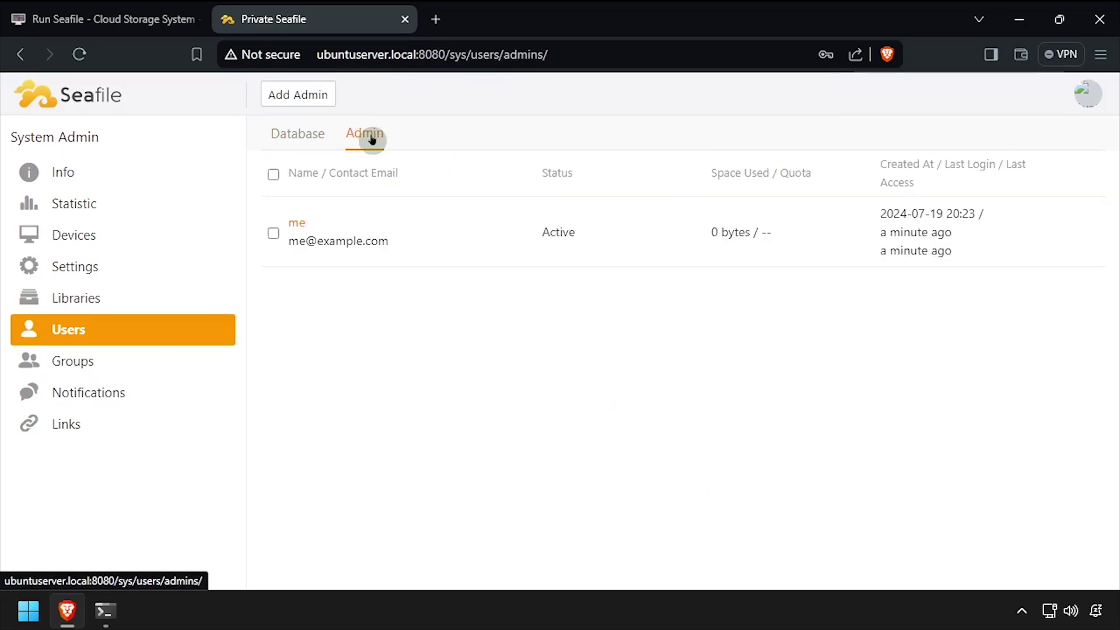
pyautogui.click(318, 98)
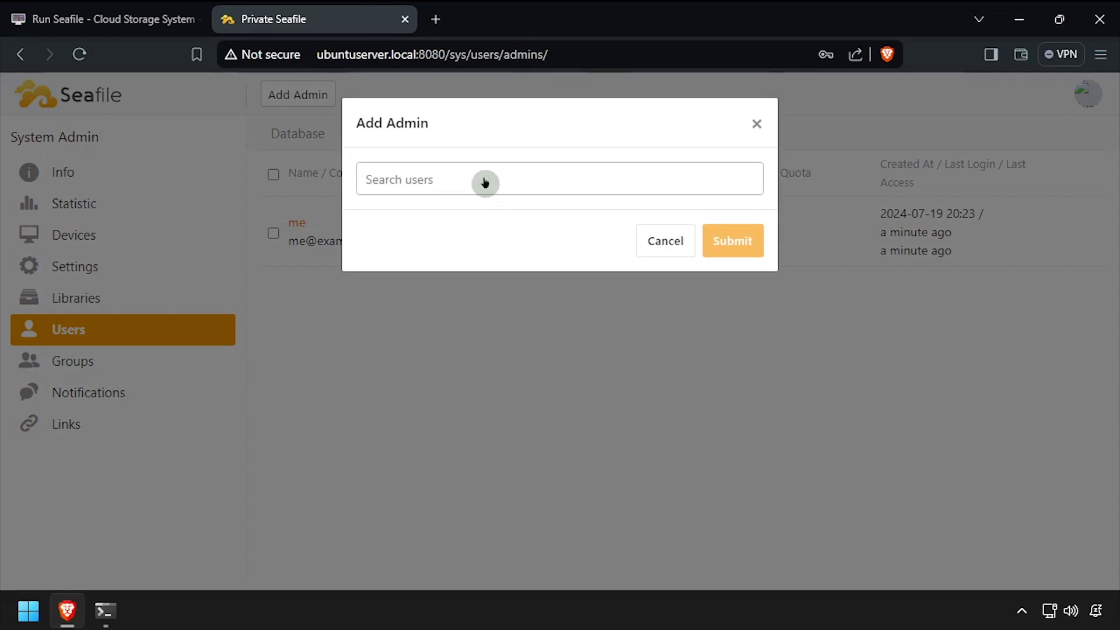
pyautogui.click(483, 181)
pyautogui.write('i12bretro')
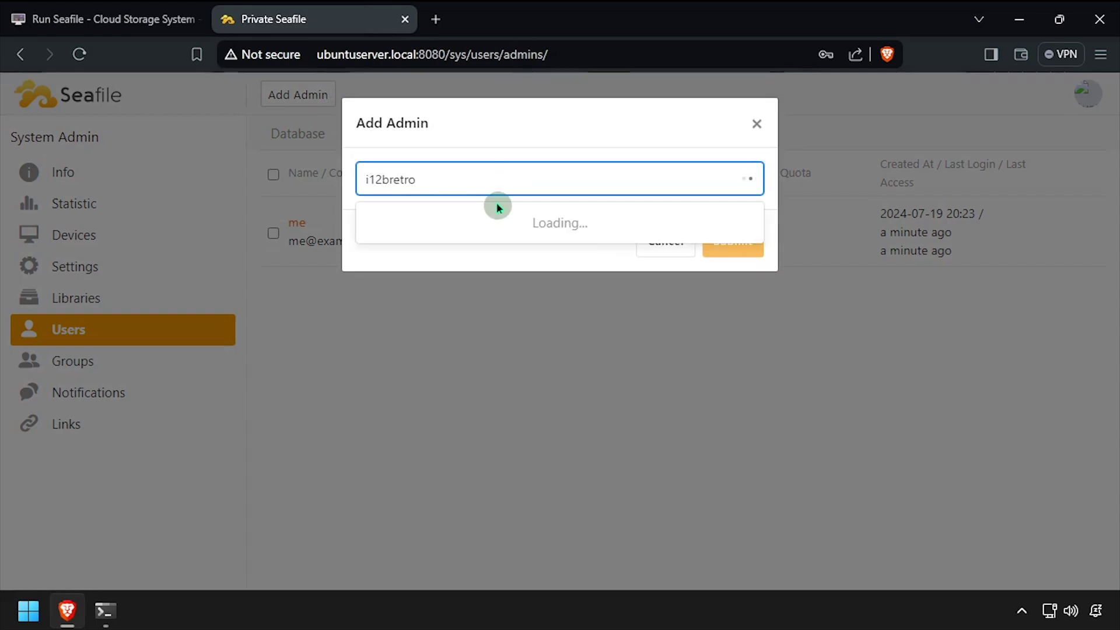
pyautogui.click(477, 222)
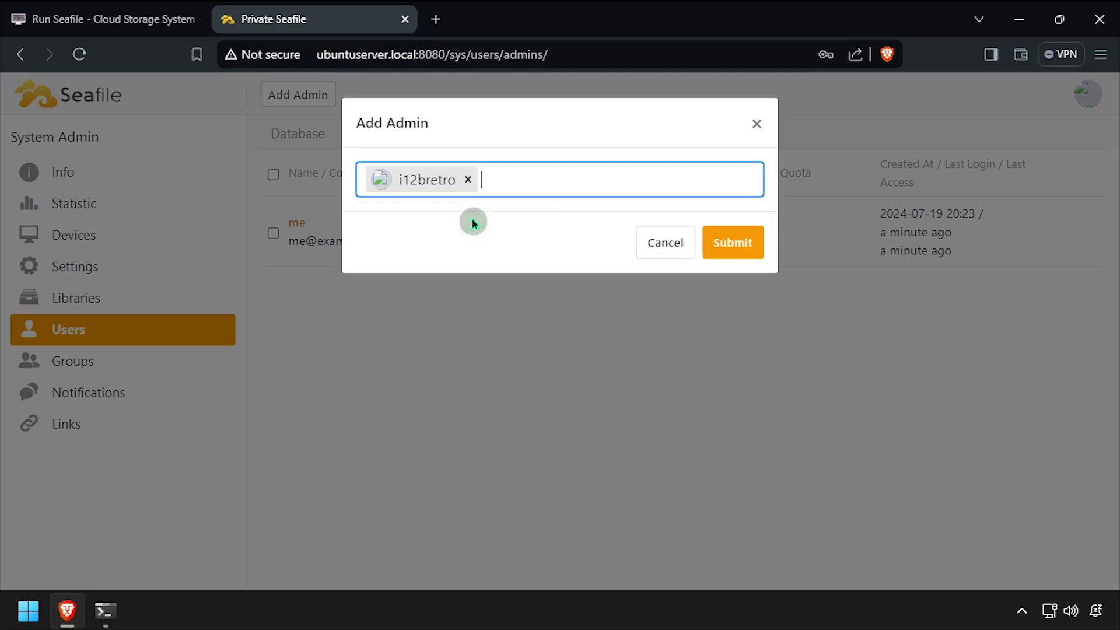
pyautogui.click(732, 243)
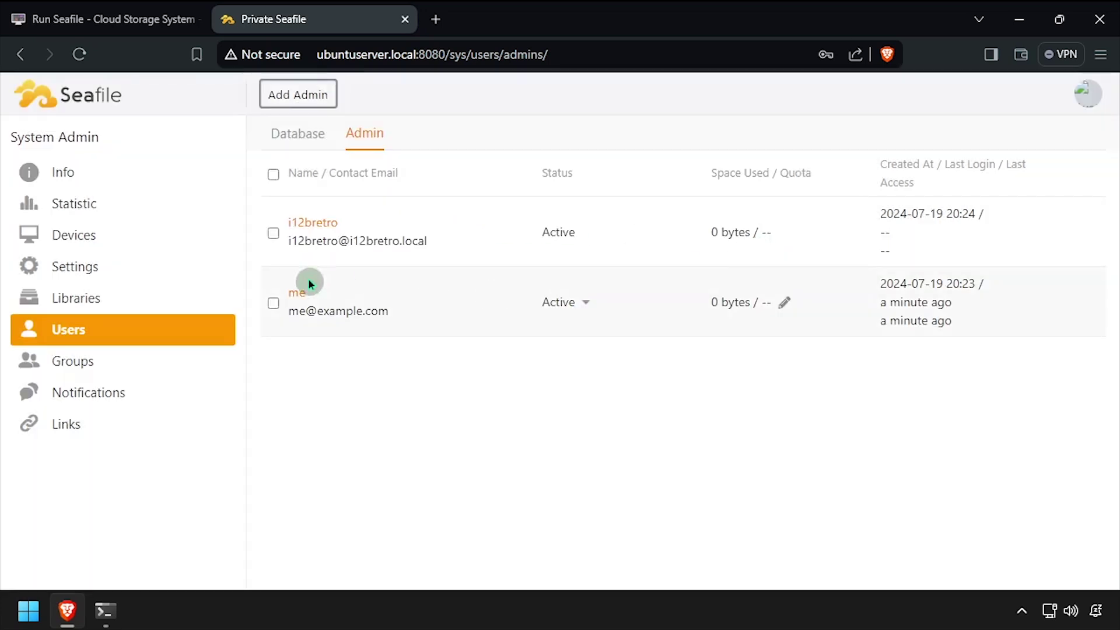
pyautogui.click(1089, 96)
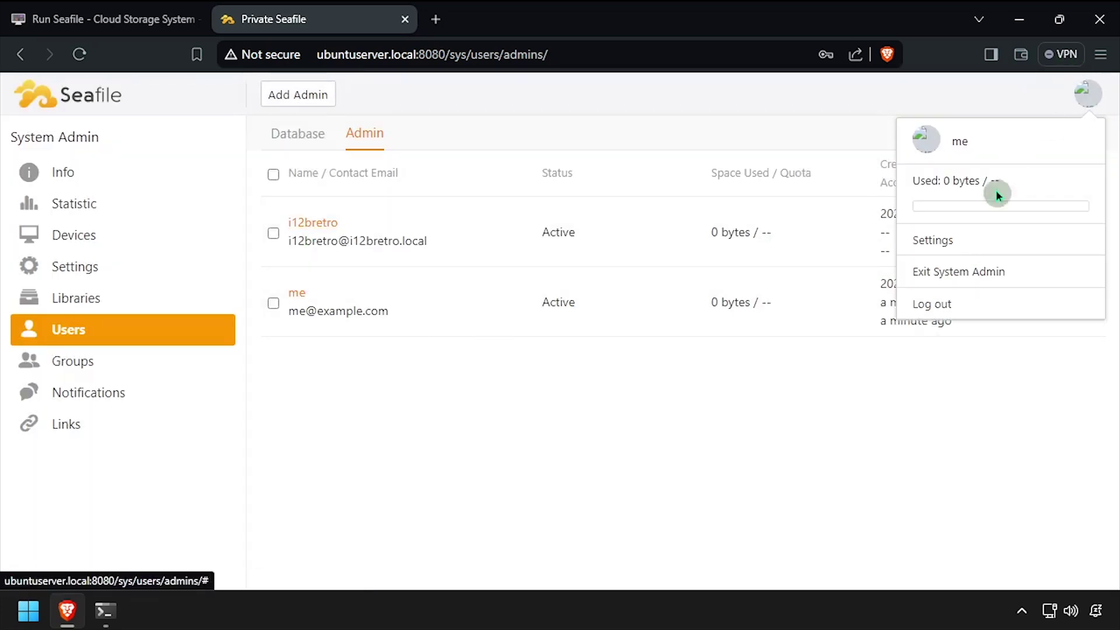
pyautogui.click(941, 305)
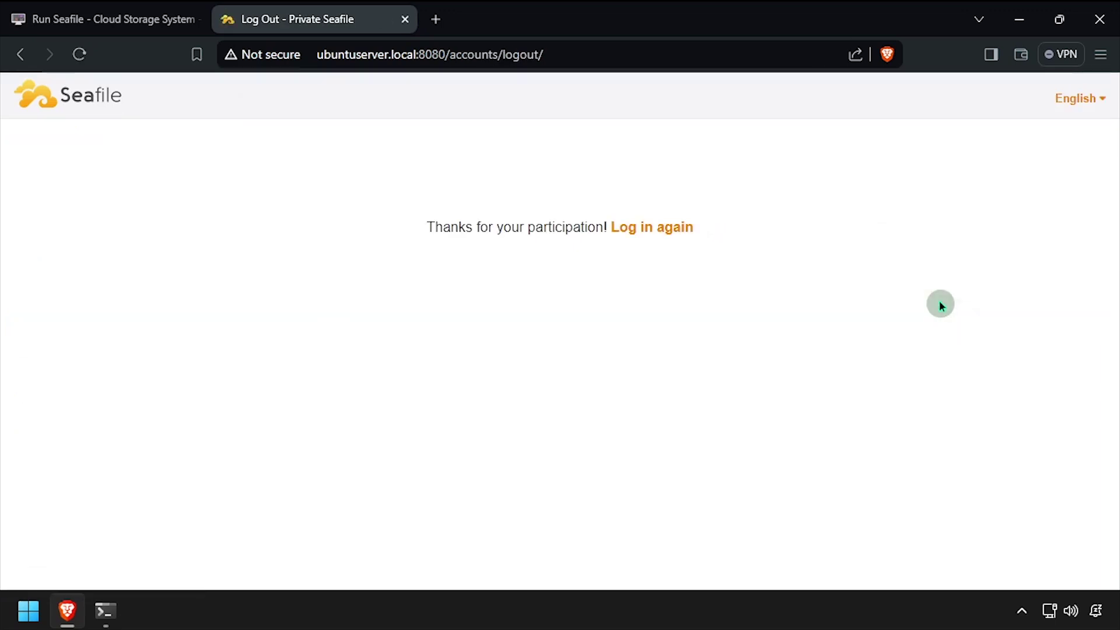
pyautogui.click(642, 227)
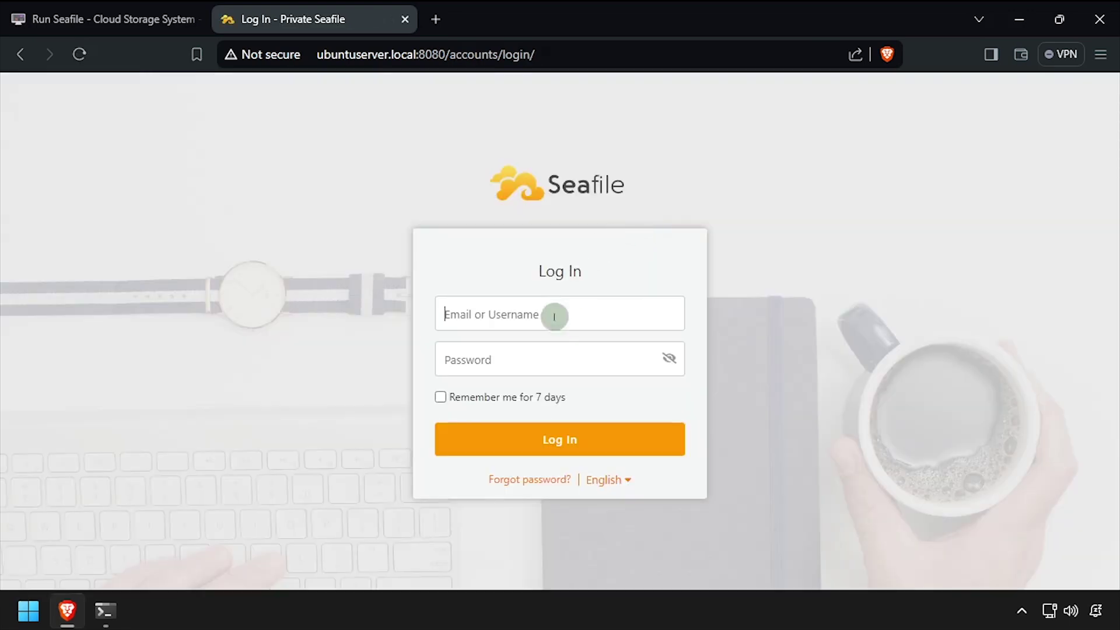
pyautogui.click(550, 317)
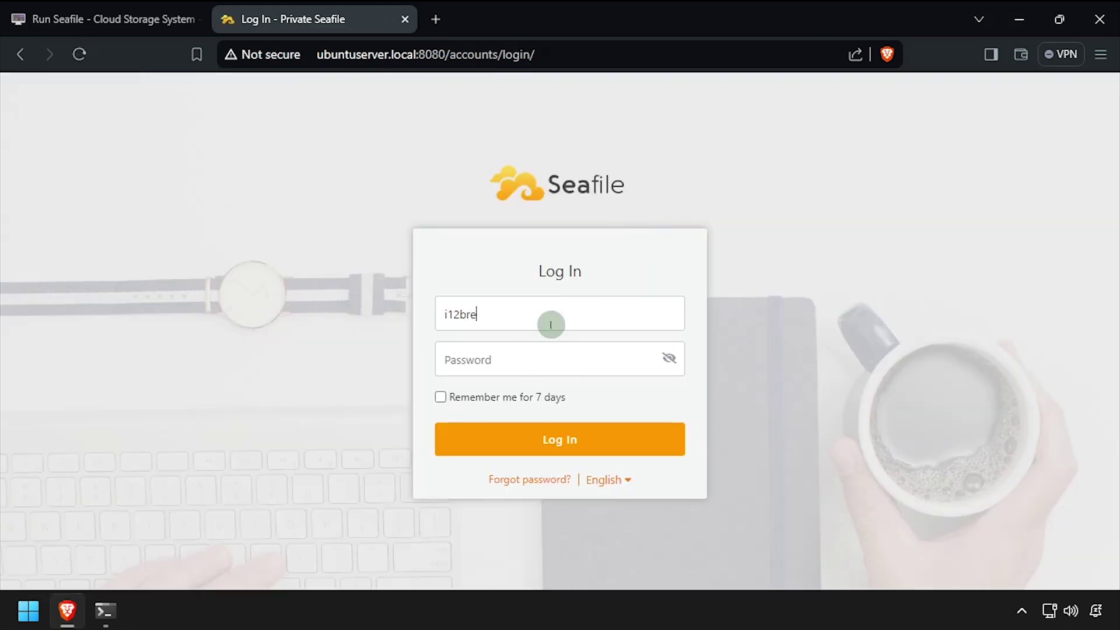
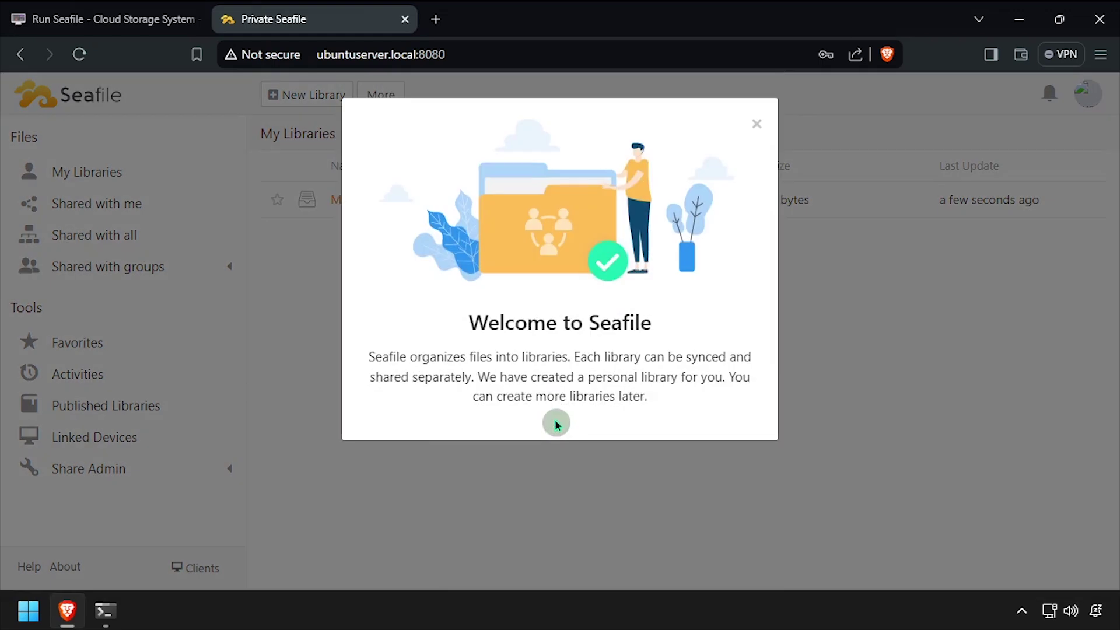
# Dismiss the welcome message and go to System Admin > Users from the account menu
pyautogui.click(758, 125)
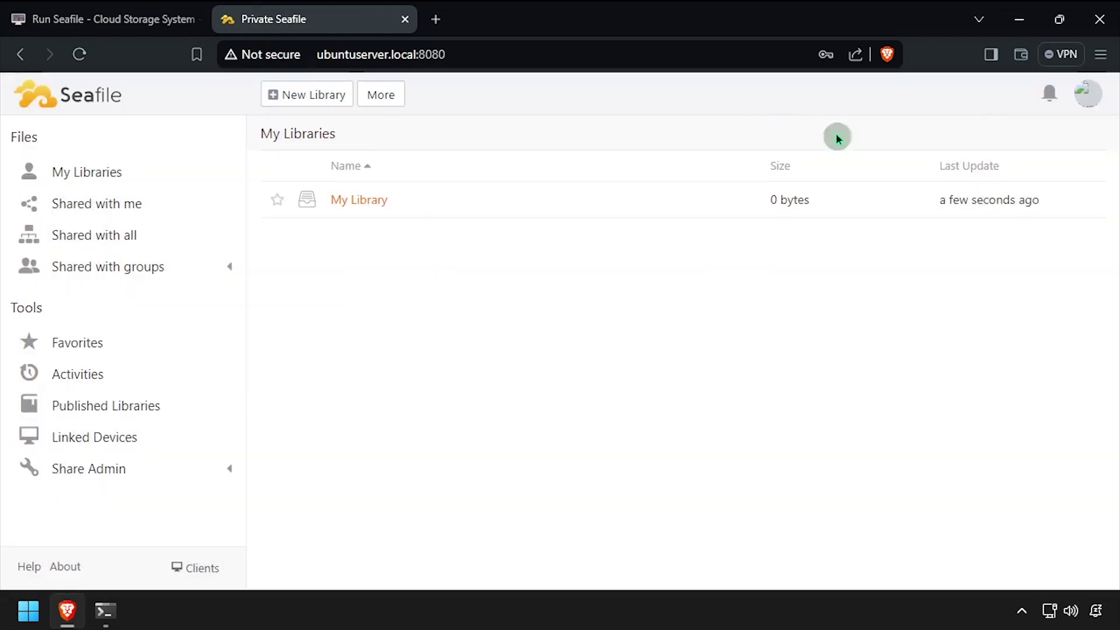
pyautogui.click(1086, 101)
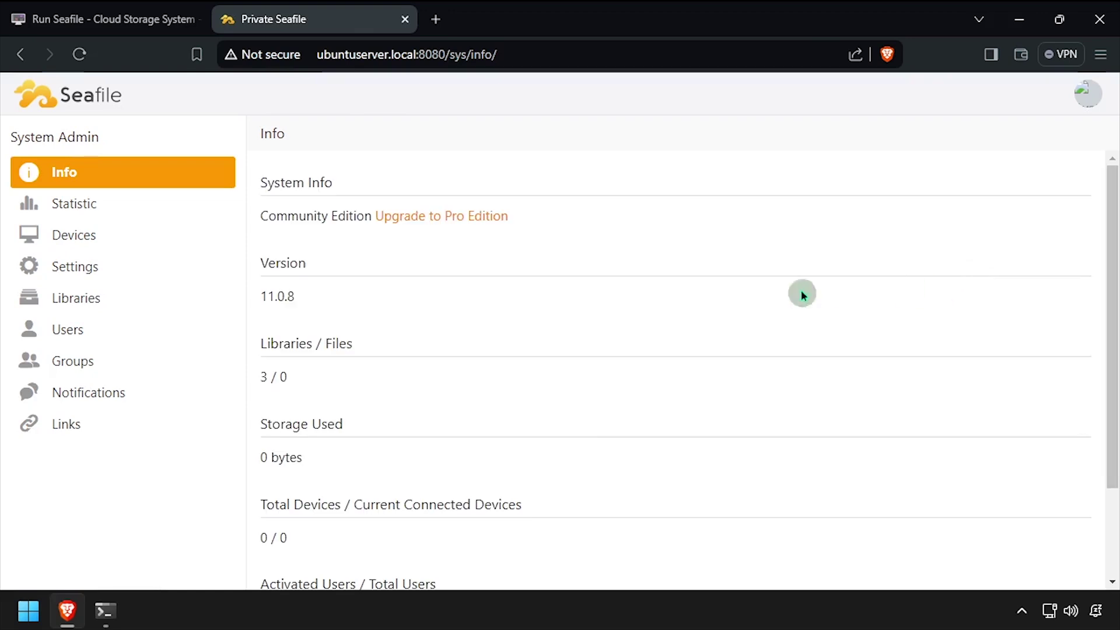
pyautogui.click(124, 326)
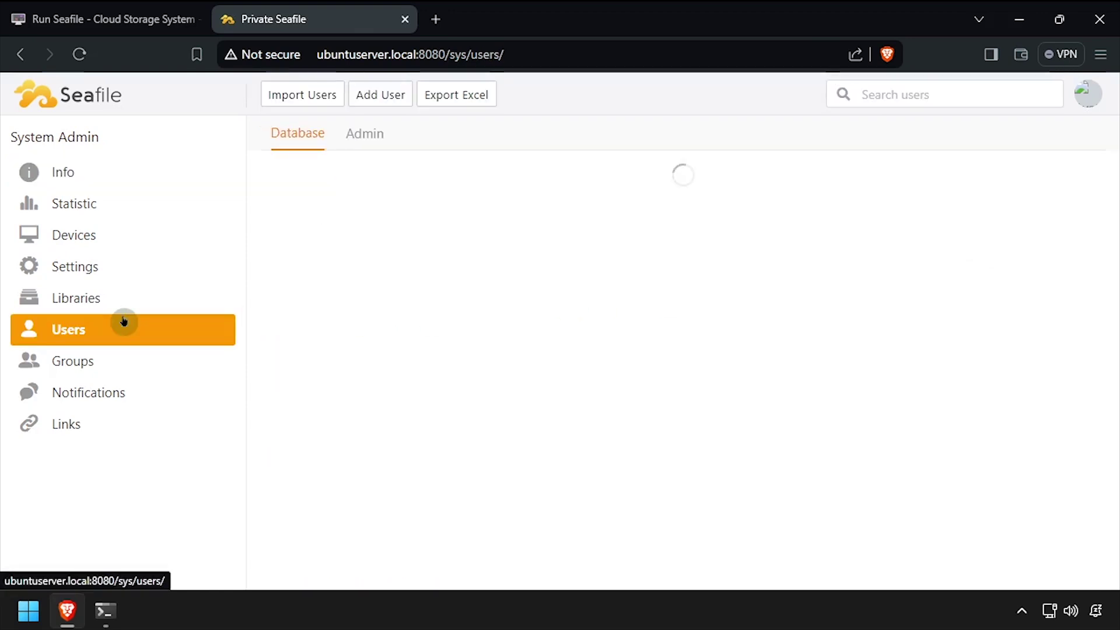
pyautogui.click(274, 233)
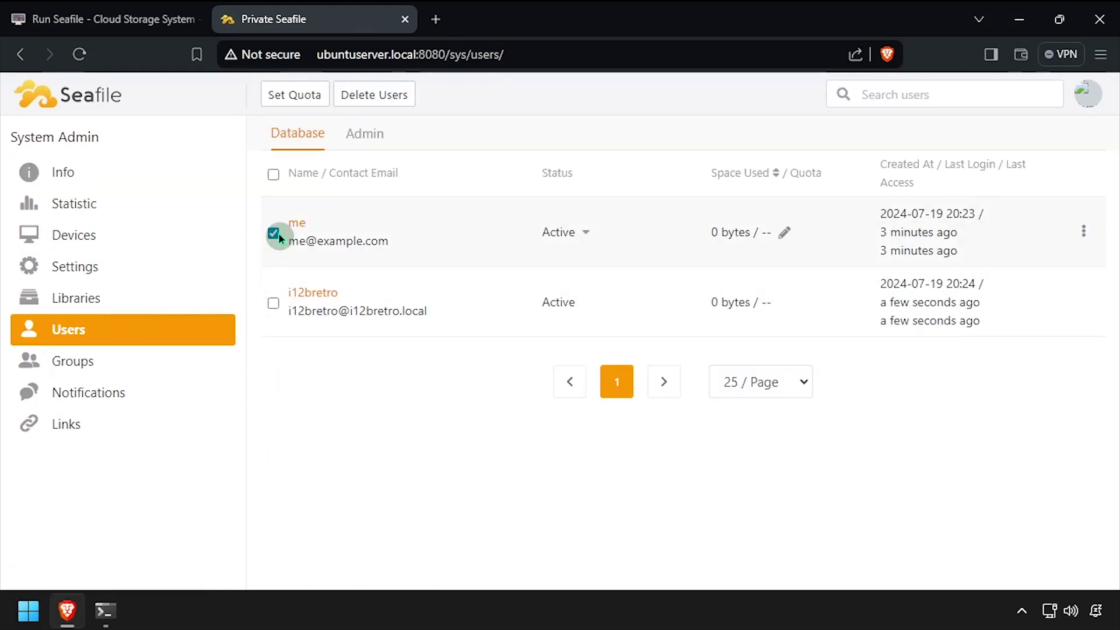
pyautogui.click(373, 94)
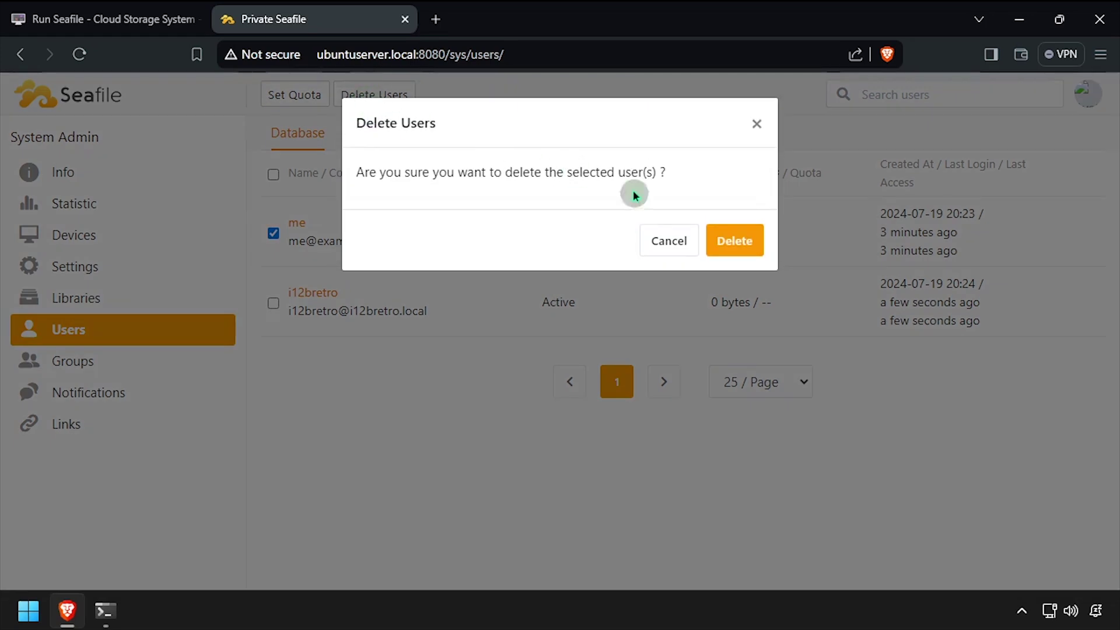
pyautogui.click(734, 241)
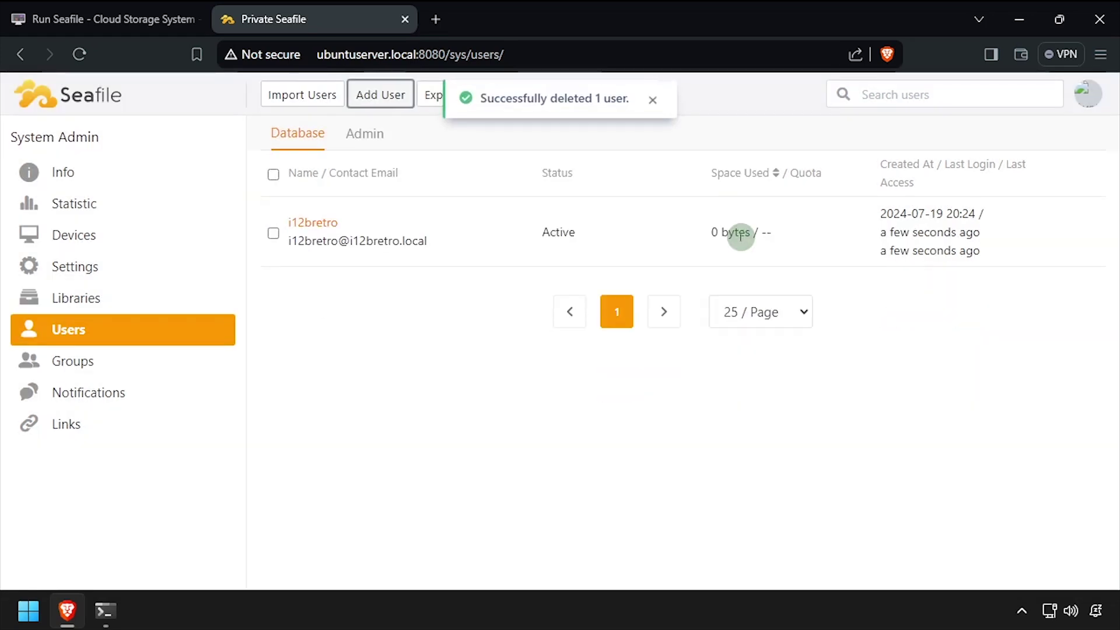